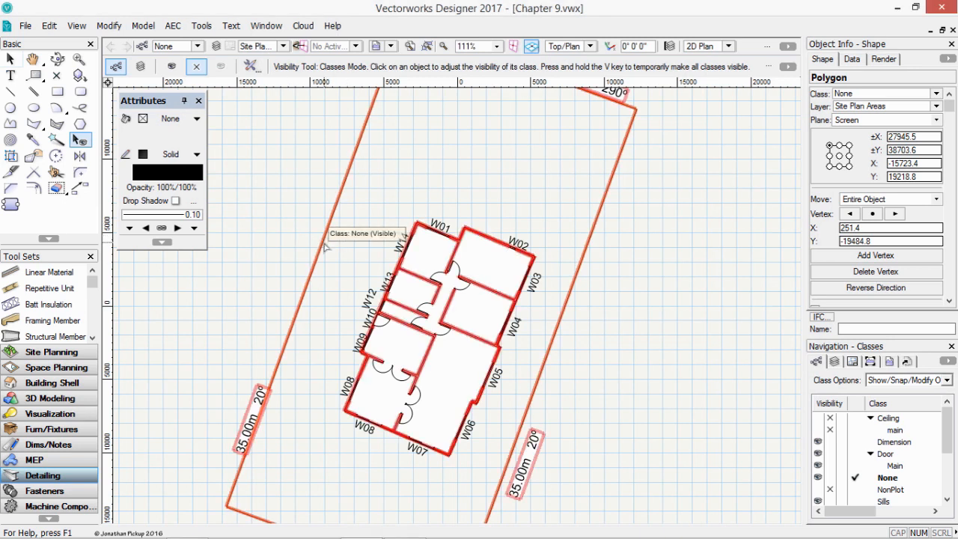
Select the outer site boundary polygon and name it "site" in its object data.
left_click(10, 59)
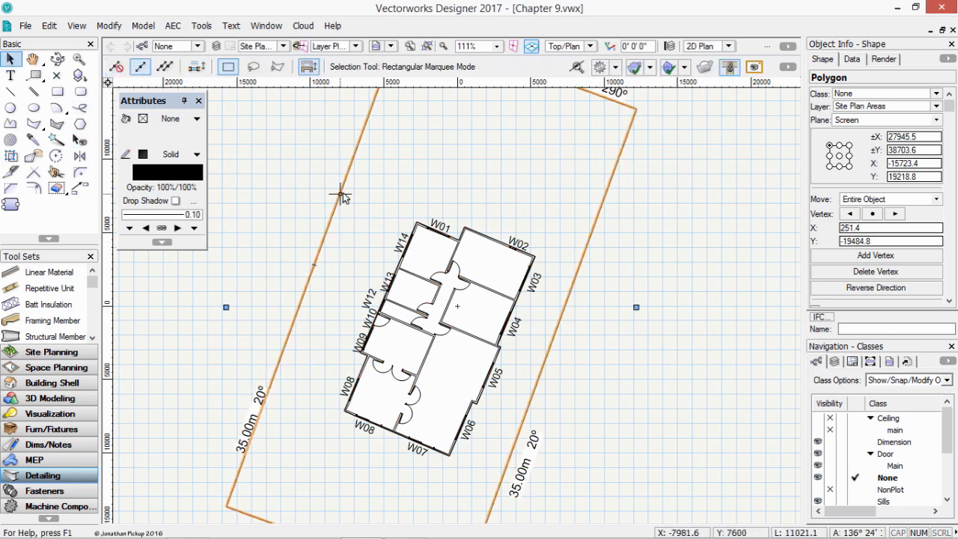
left_click(439, 249)
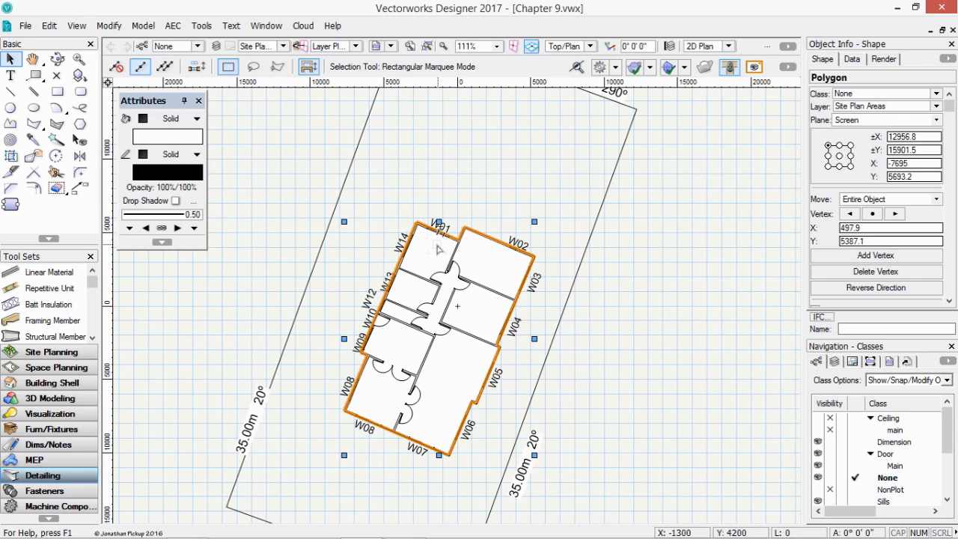
left_click(317, 255)
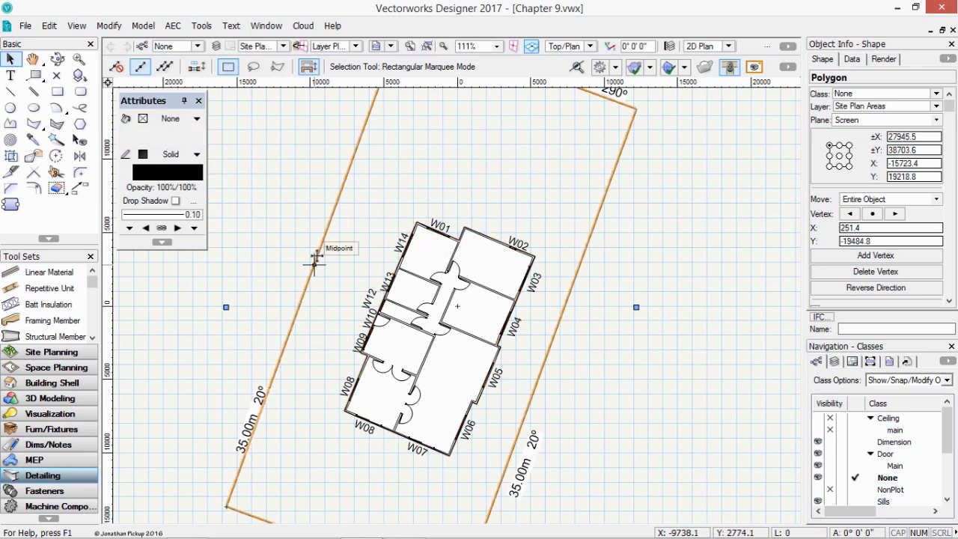
left_click(851, 59)
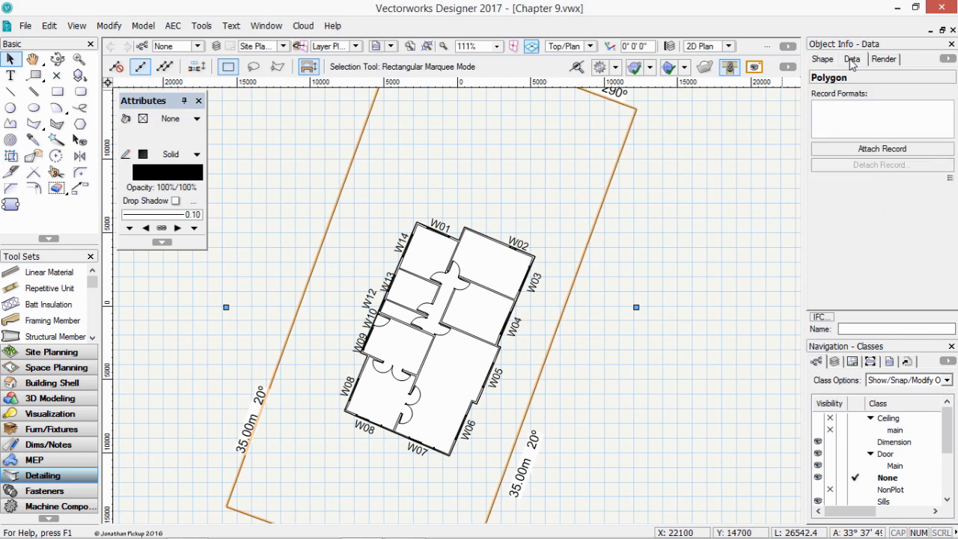
left_click(266, 26)
mouse_move(275, 44)
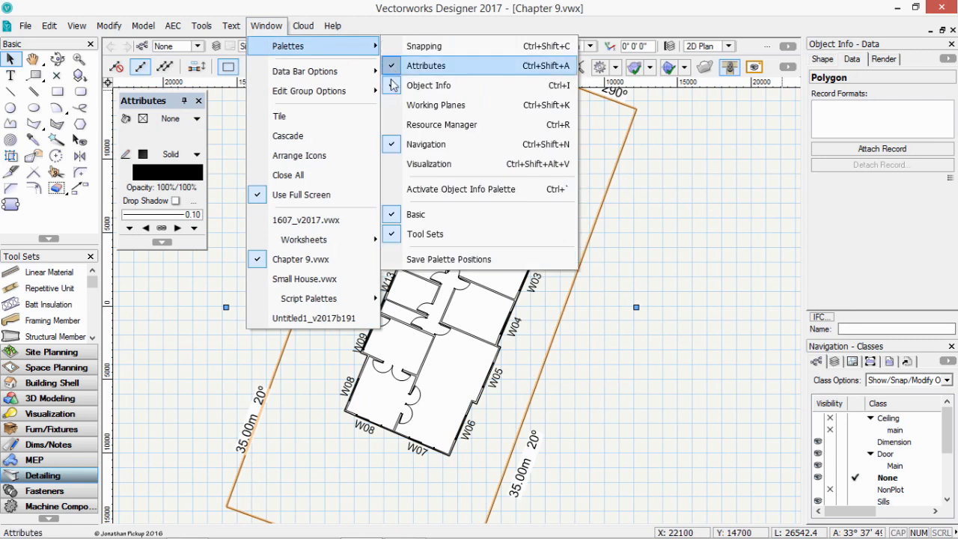
left_click(738, 112)
left_click(580, 267)
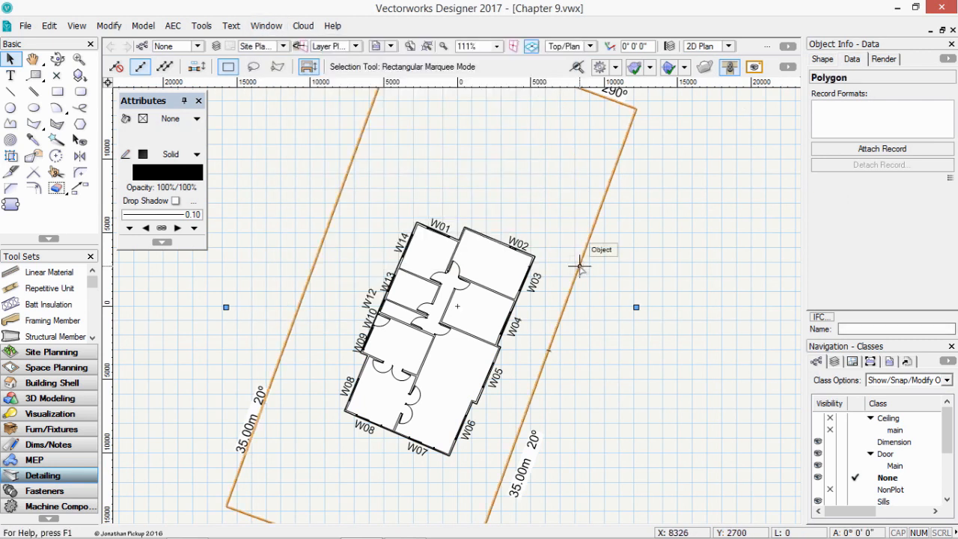
left_click(853, 329)
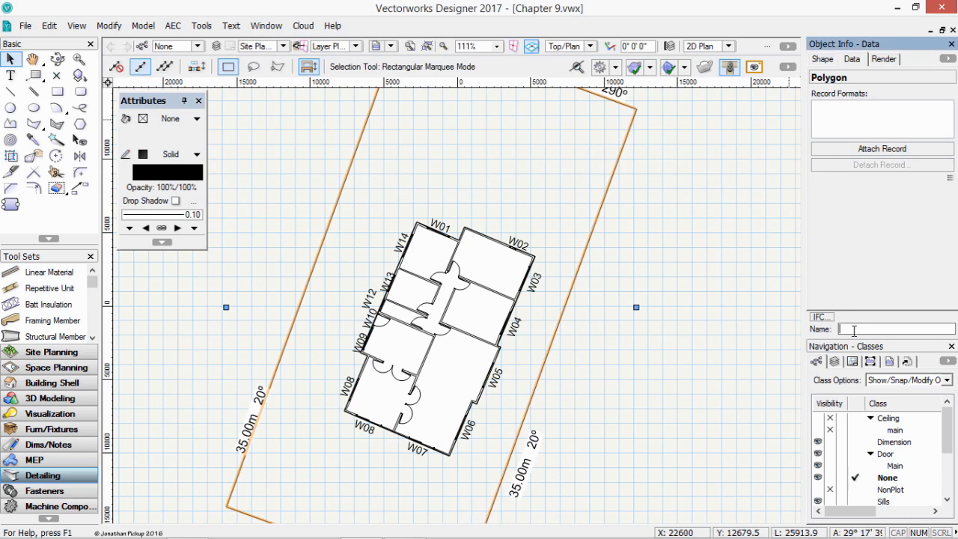
type("site")
Select the house outline polygon and name it "house".
left_click(511, 327)
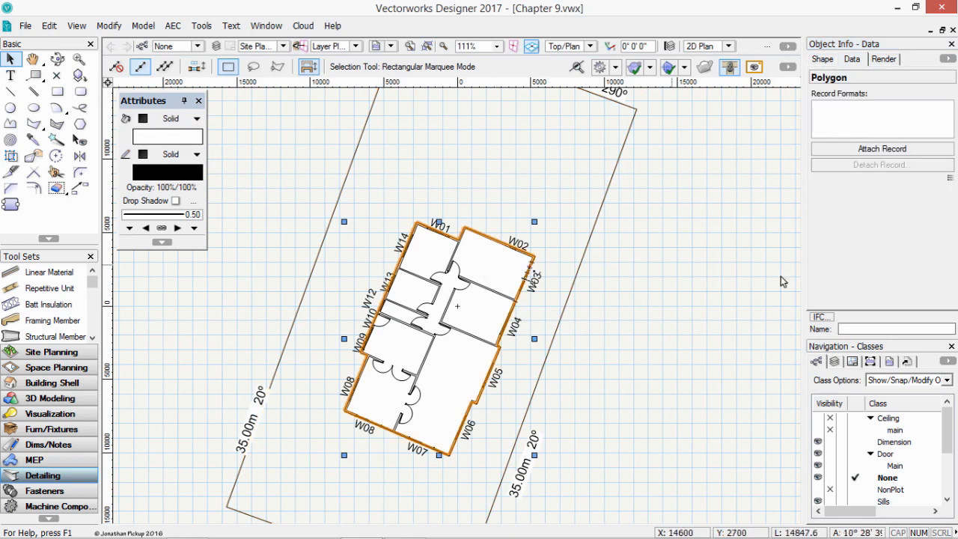
left_click(855, 328)
type("house")
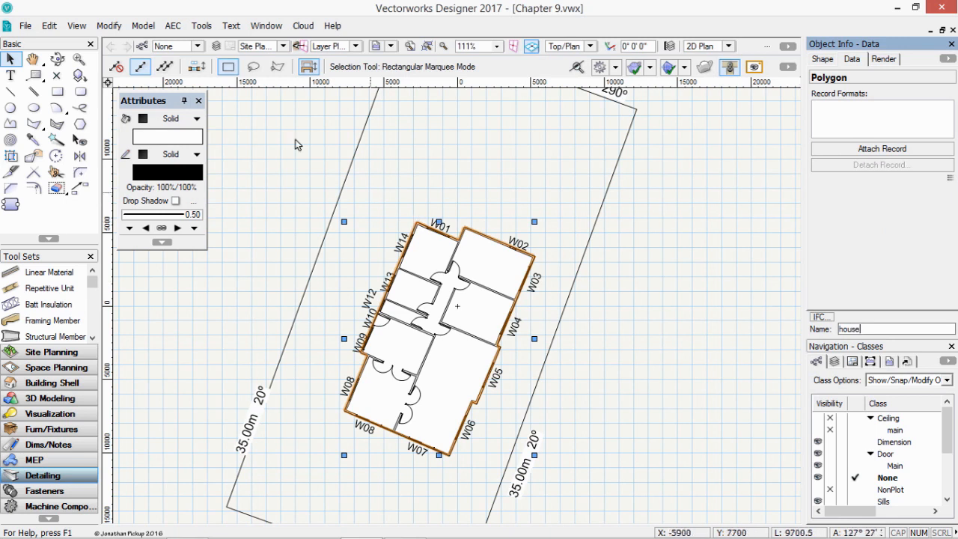
Open the Resource Manager palette.
left_click(267, 26)
mouse_move(275, 47)
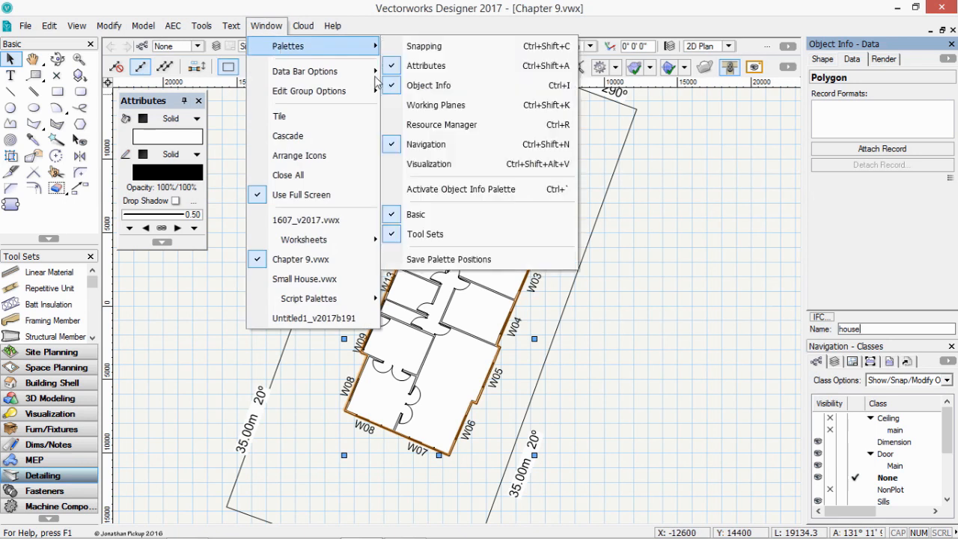
left_click(407, 125)
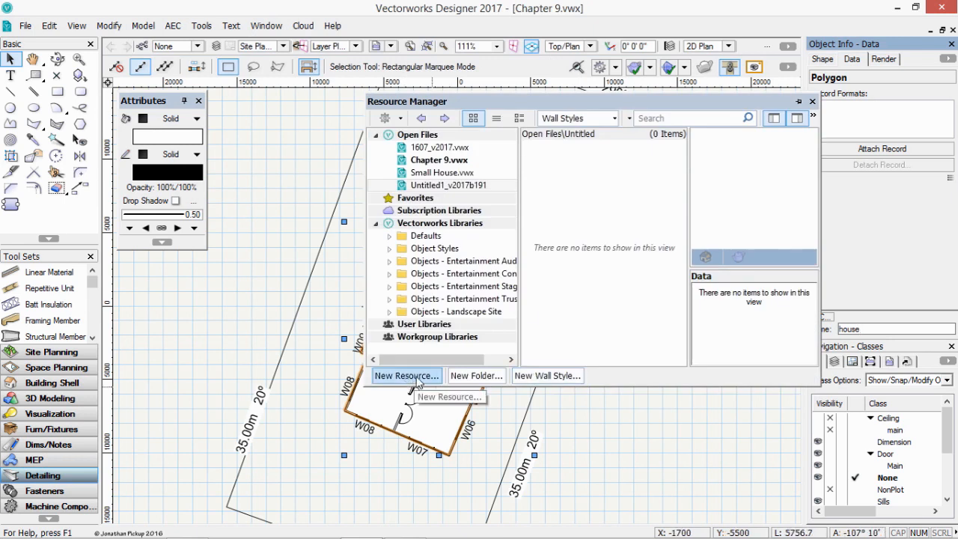
left_click(416, 377)
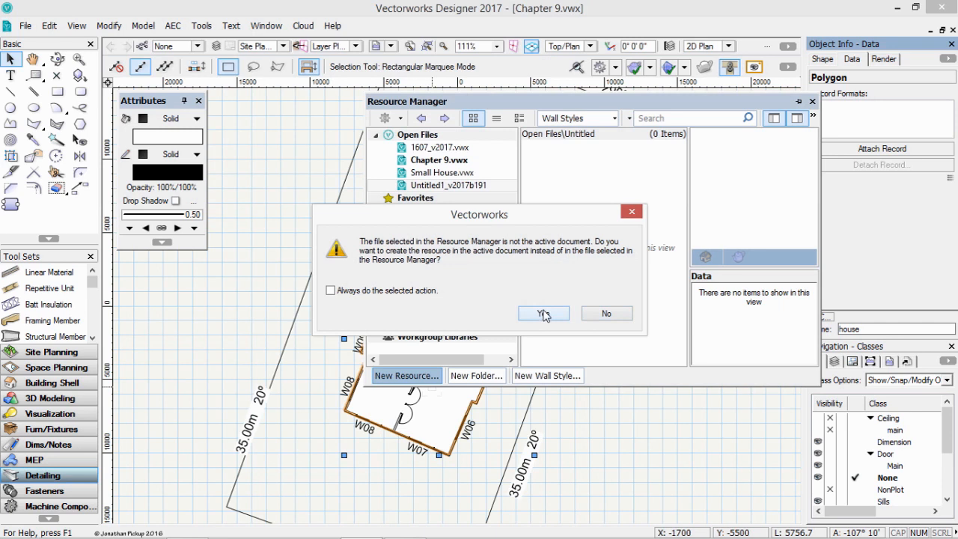
left_click(545, 314)
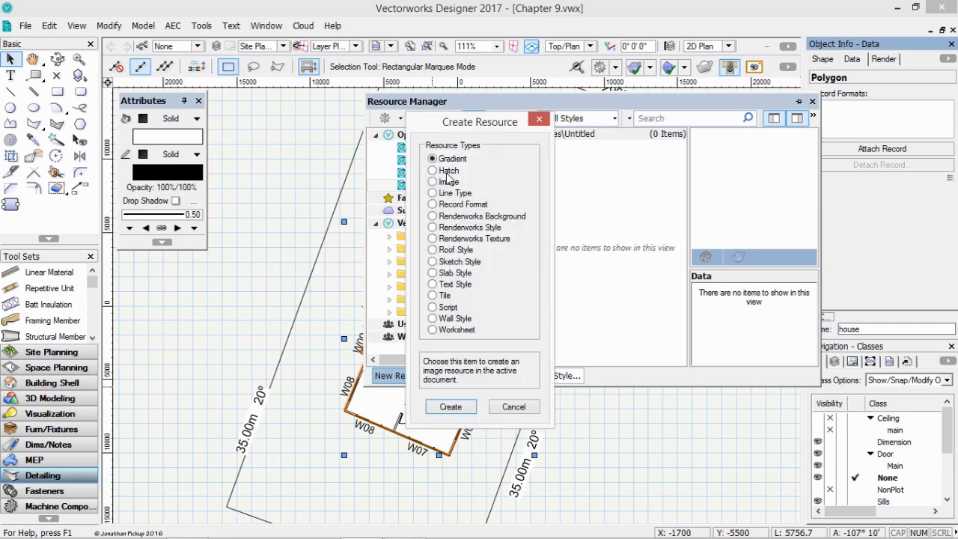
key("Escape")
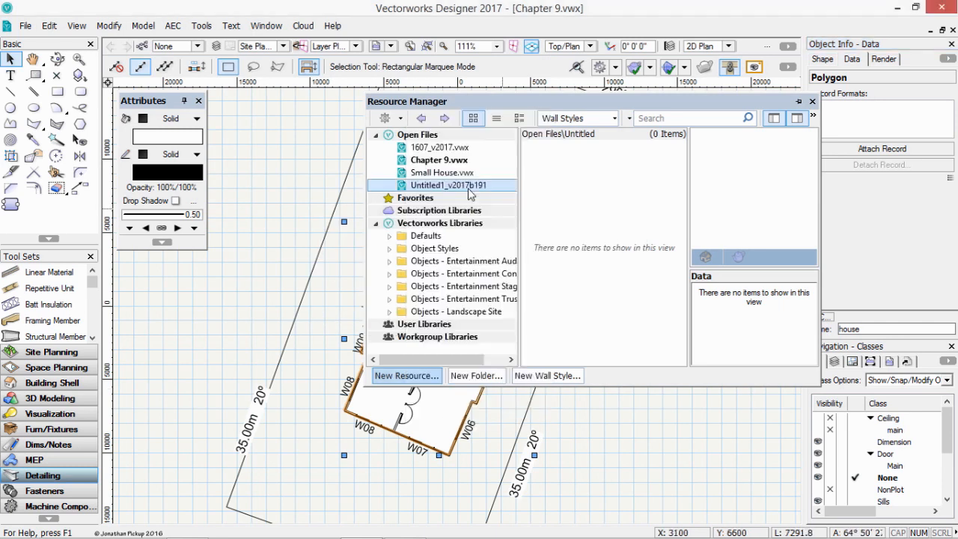
Create a worksheet resource in Chapter 9.vwx named "Area Calculation" with 5 rows and 2 columns.
left_click(434, 160)
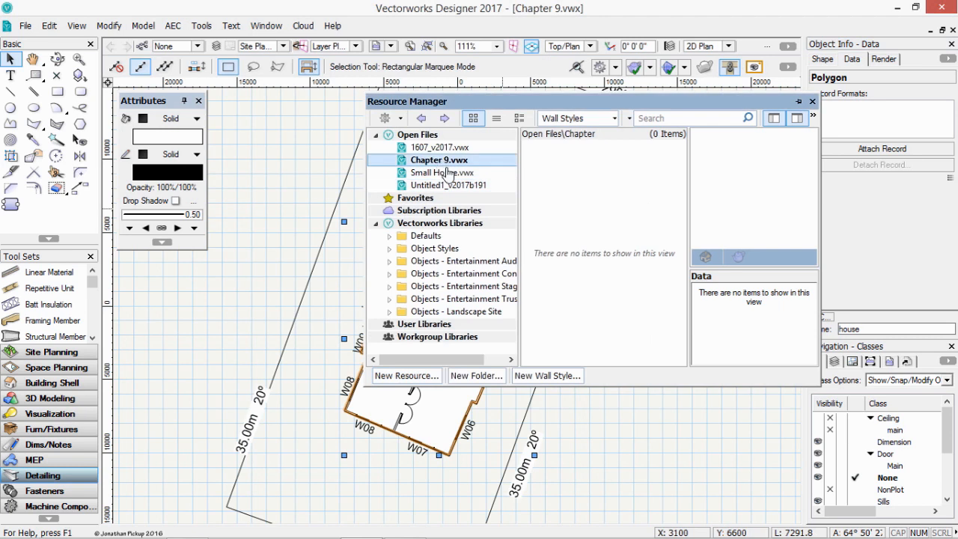
left_click(411, 378)
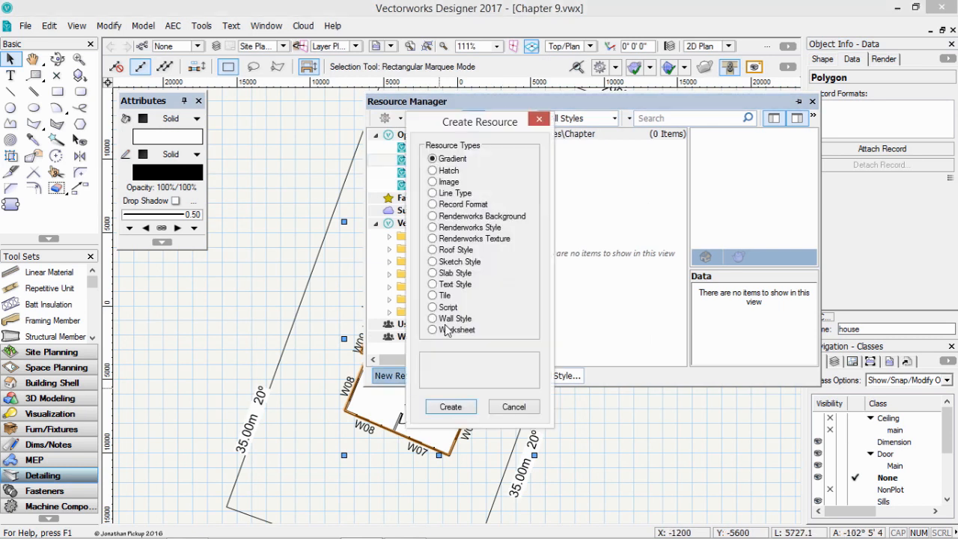
left_click(458, 331)
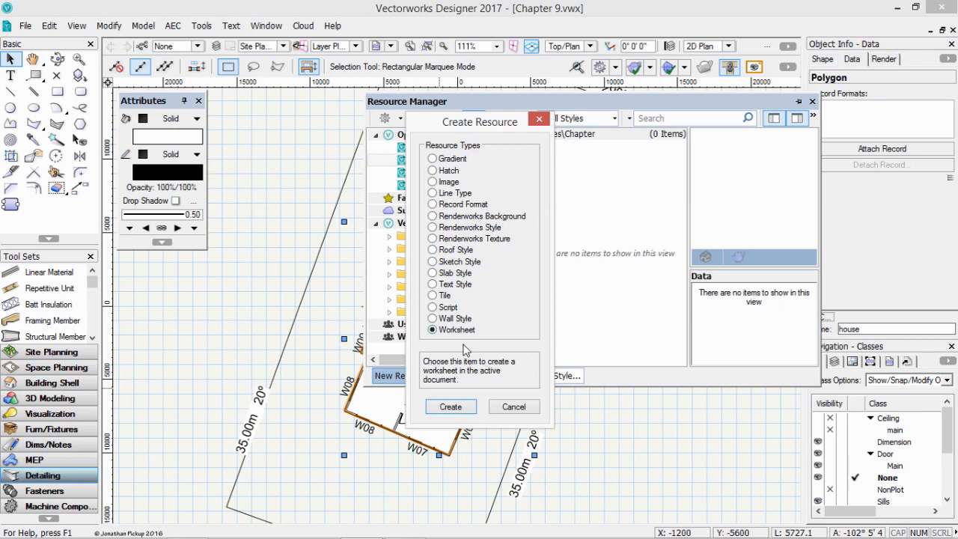
left_click(451, 407)
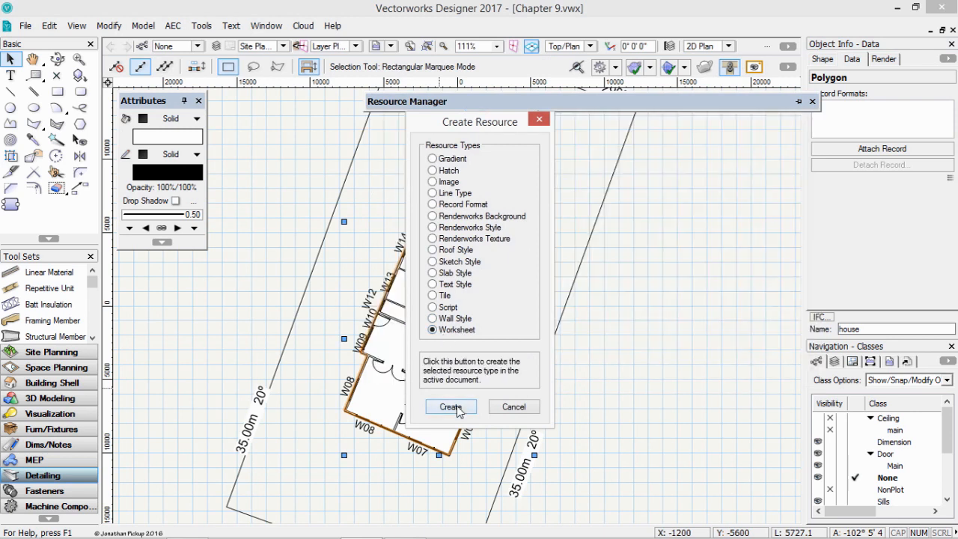
left_click(457, 407)
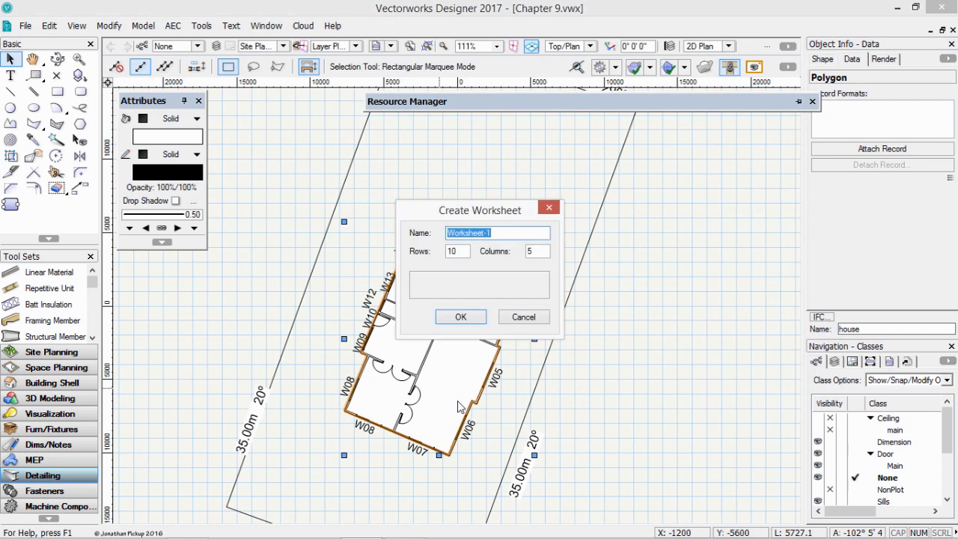
type("Area Calculation")
key("Tab")
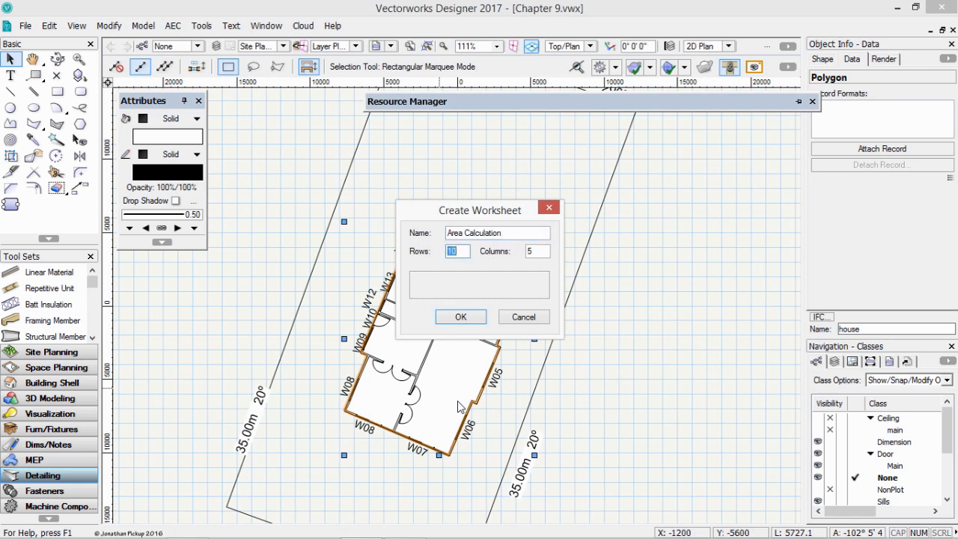
type("5")
key("Tab")
type("2")
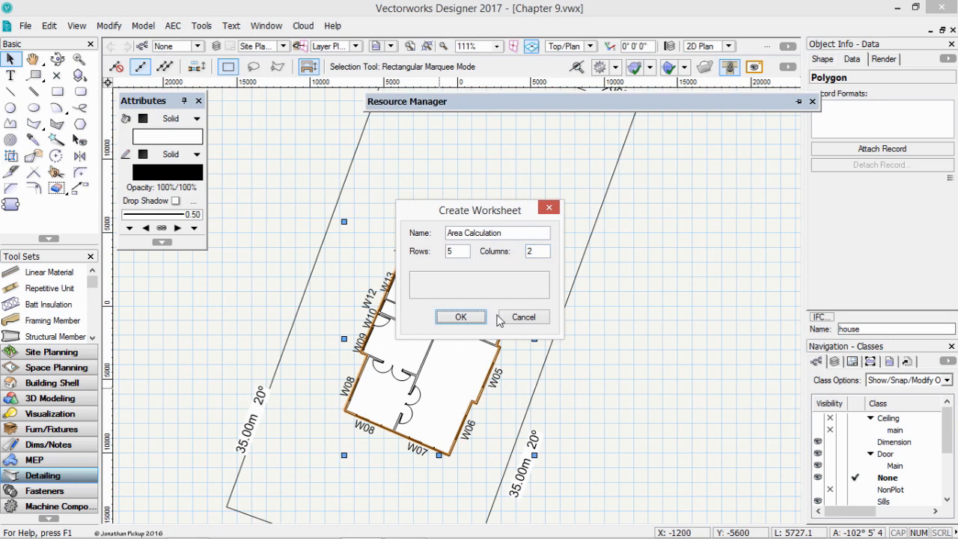
left_click(461, 317)
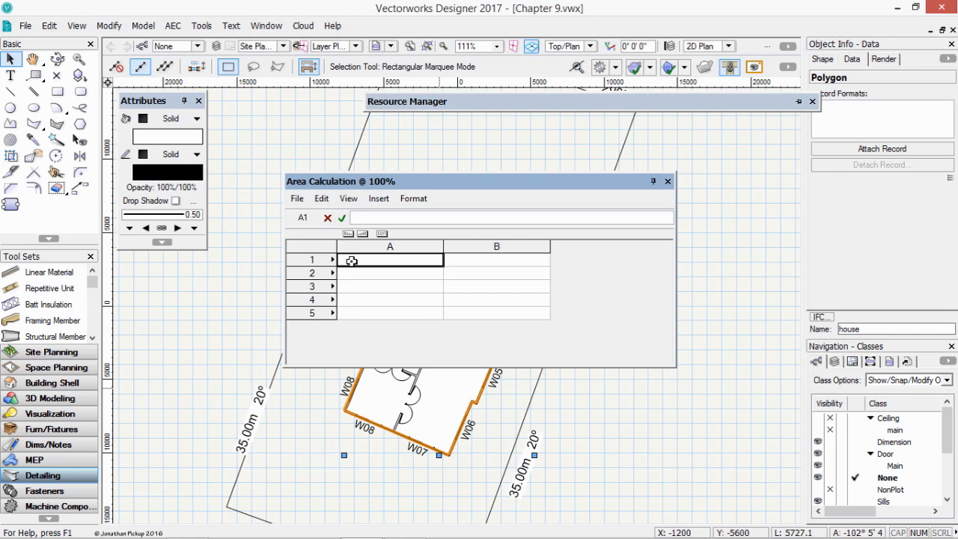
Enter the title "Site Area Calculation" in cell A1 of the worksheet.
type("Si")
type("e")
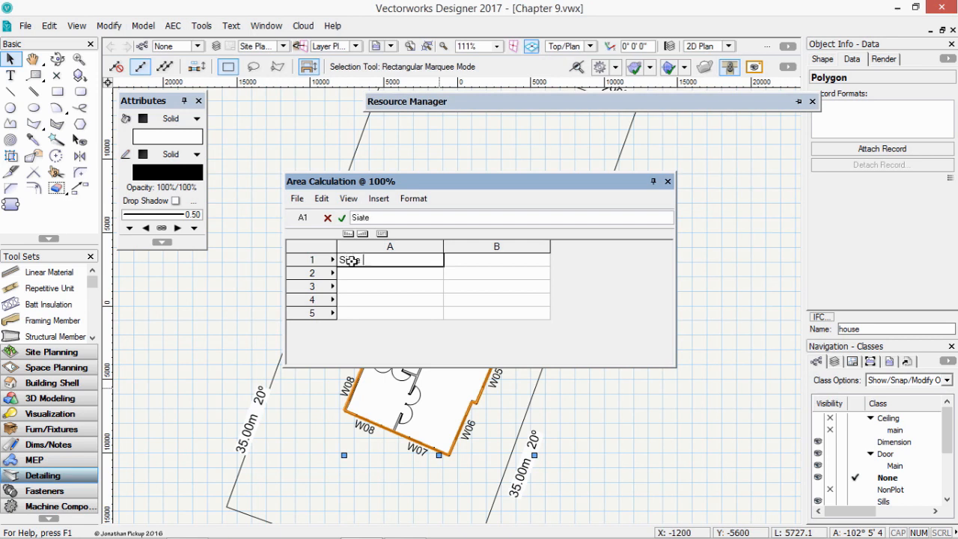
key("BackSpace")
key("BackSpace")
key("BackSpace")
key("BackSpace")
key("BackSpace")
type("Site Area ")
type("Cl")
type("l")
type("culation")
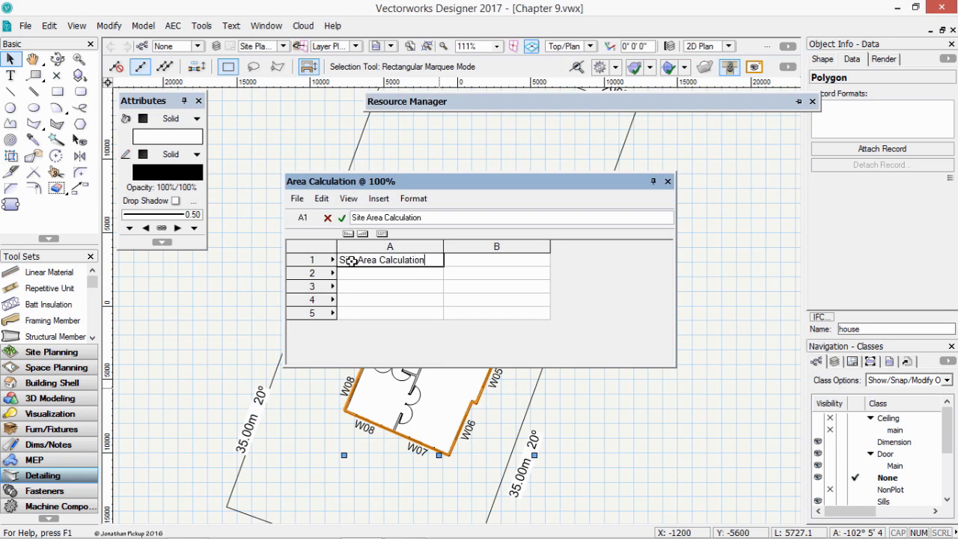
key("Return")
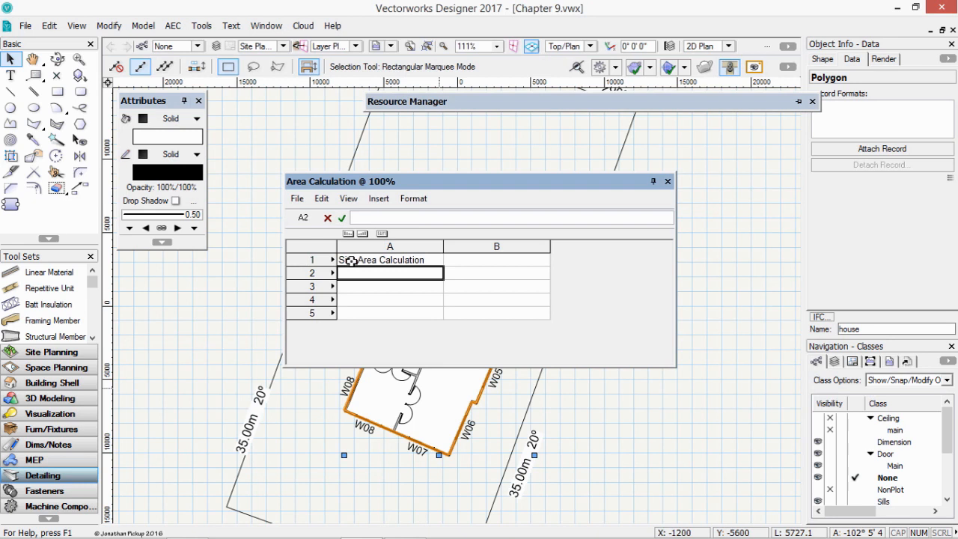
Leave row 2 empty and enter the label "Site Area" in cell A3.
key("Down")
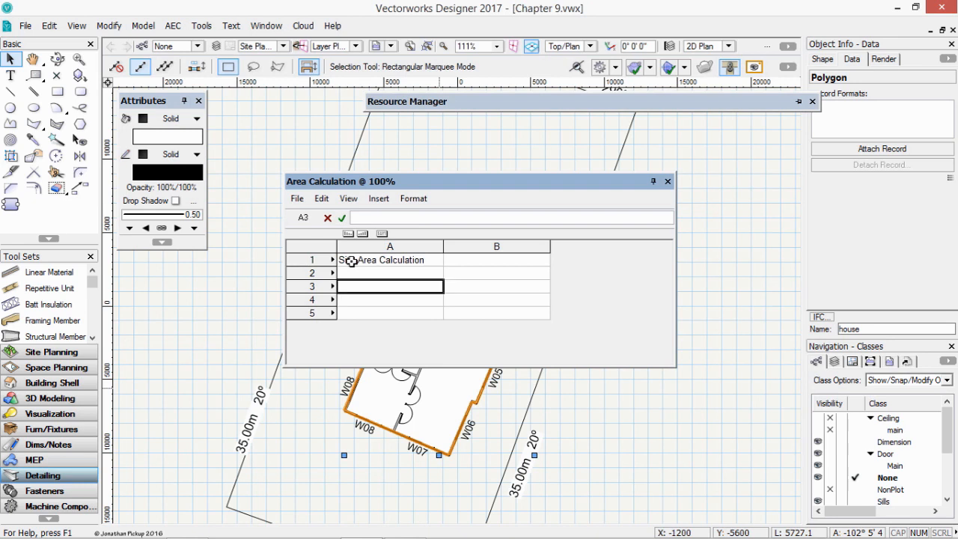
type("Siate")
key("BackSpace")
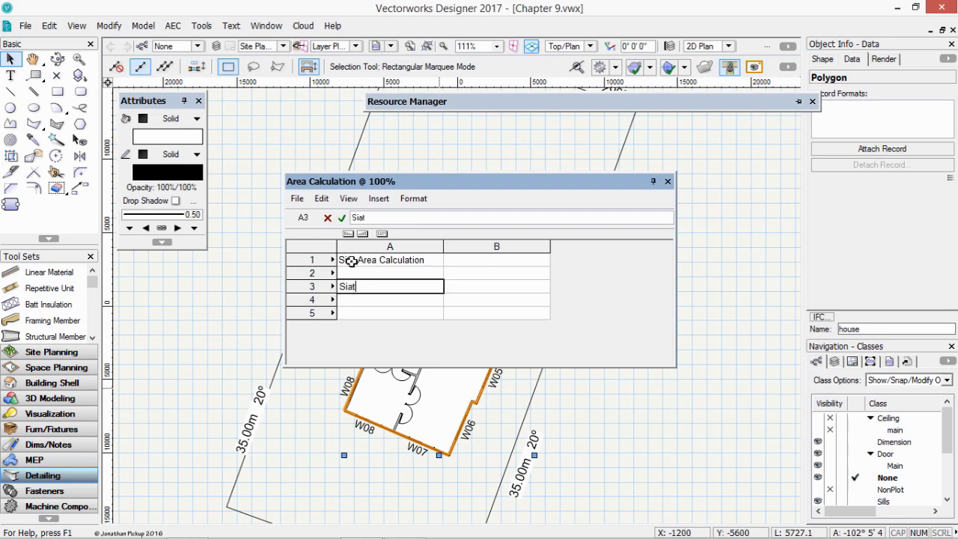
key("BackSpace")
key("BackSpace")
key("BackSpace")
type("ite Area")
key("Return")
Enter the labels "Building Area" in A4 and "% Cover" in A5, and narrow column A to fit its text.
type("Bu")
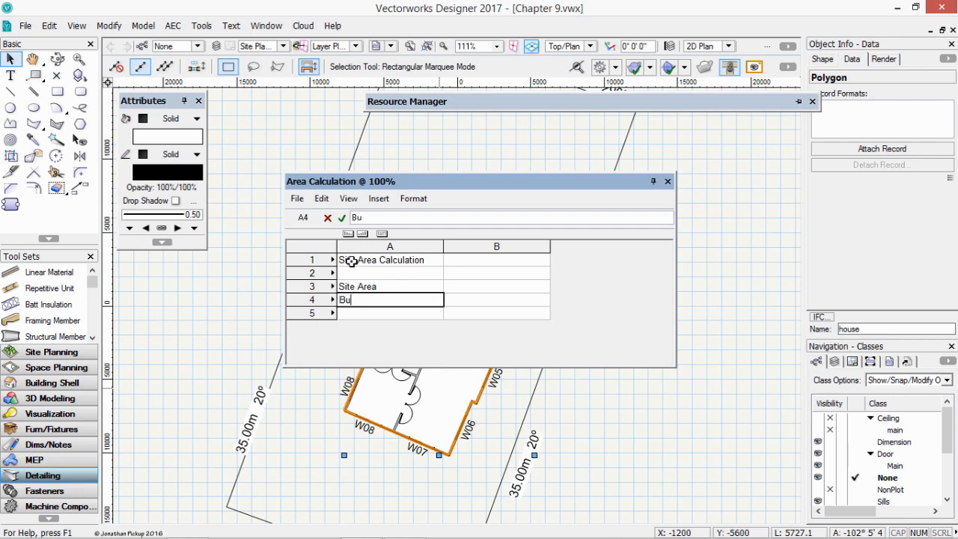
type("ilding Area")
key("Return")
type("% C")
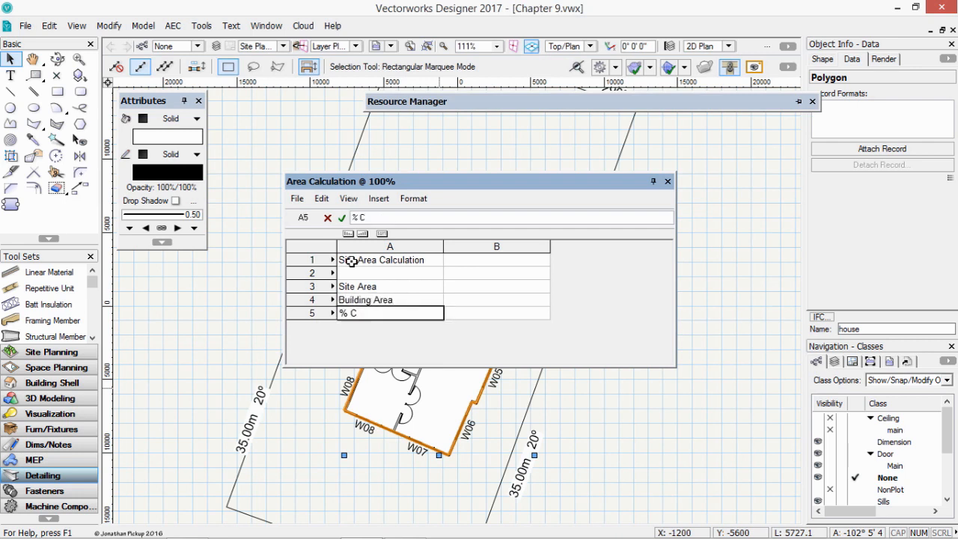
type("over")
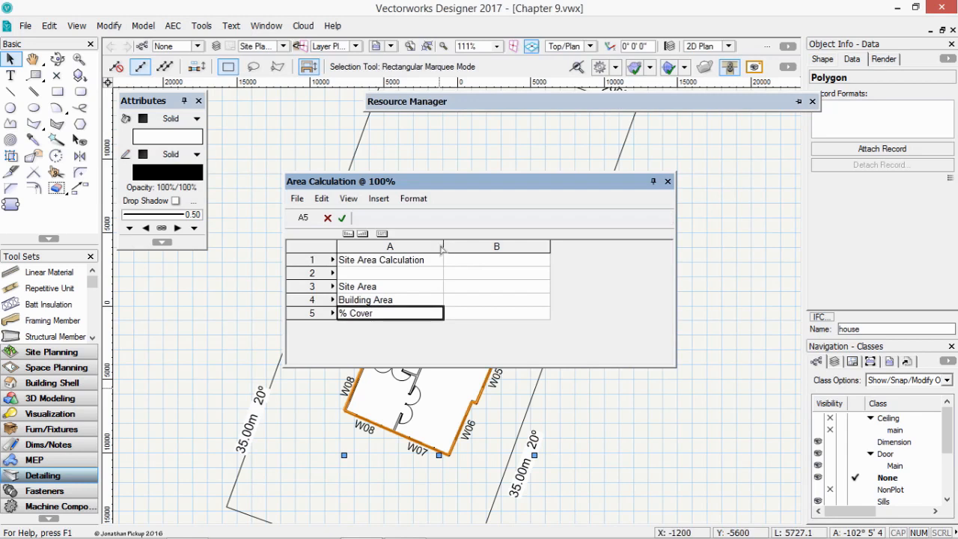
left_click_drag(444, 246, 424, 247)
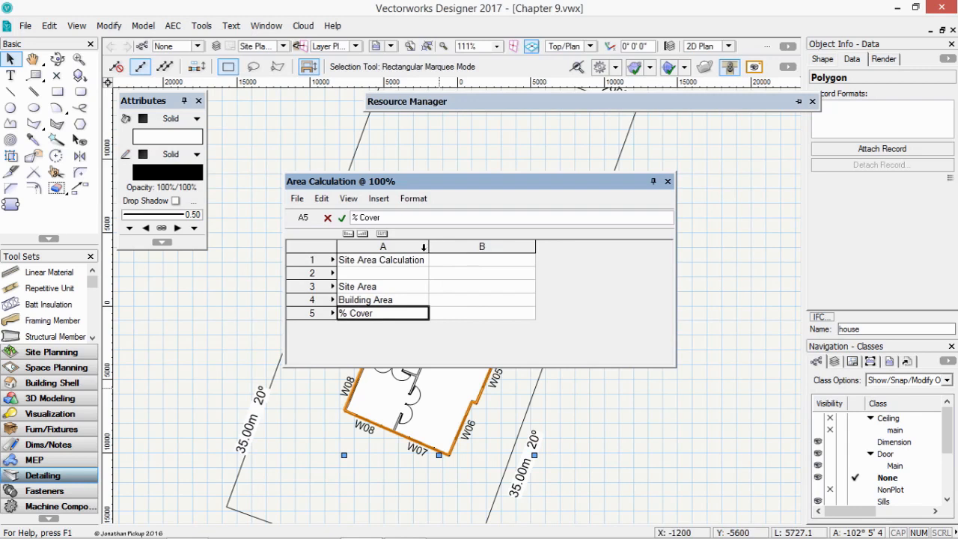
Insert the Area function into cell B3, beside the Site Area label.
left_click(452, 286)
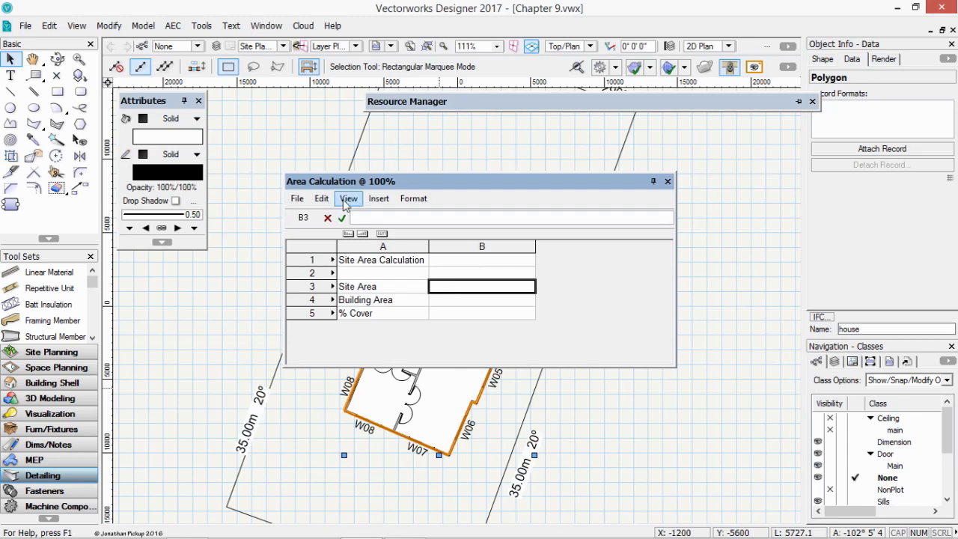
left_click(378, 199)
left_click(391, 254)
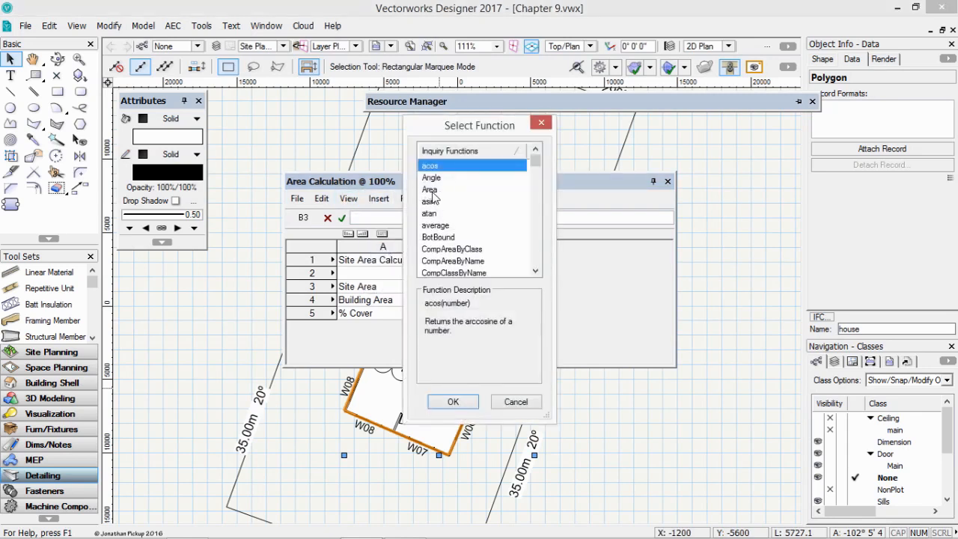
left_click(431, 191)
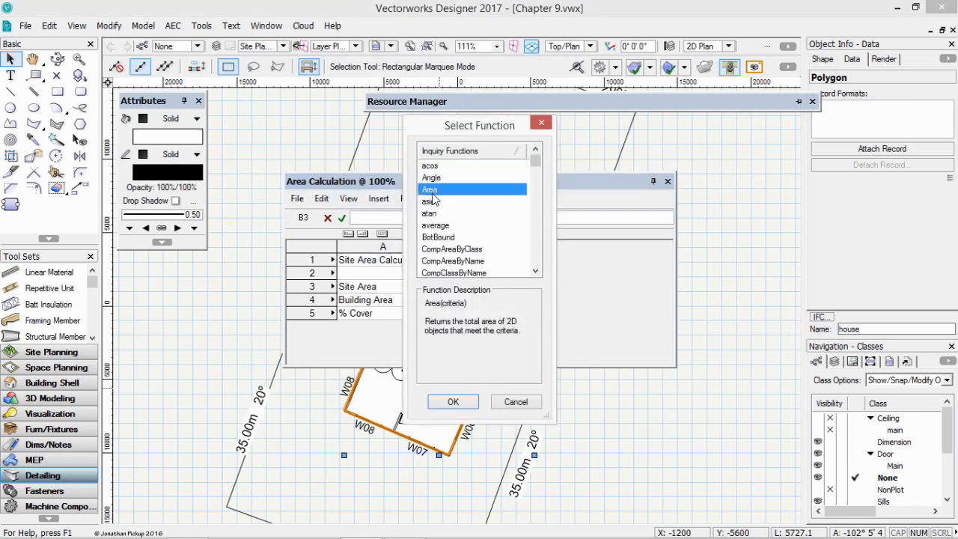
left_click(453, 402)
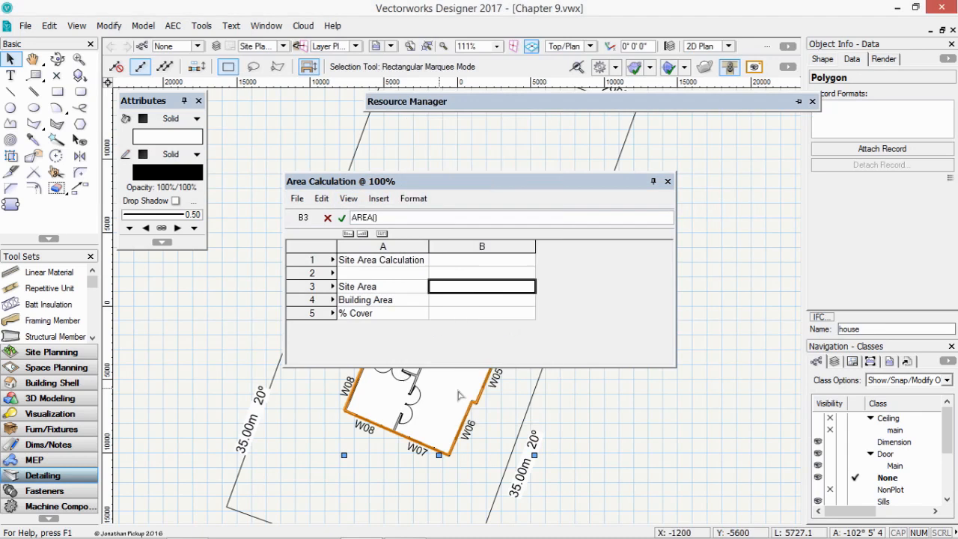
Add a criterion to the Area function in B3 that selects the object whose Name is "site".
left_click(378, 199)
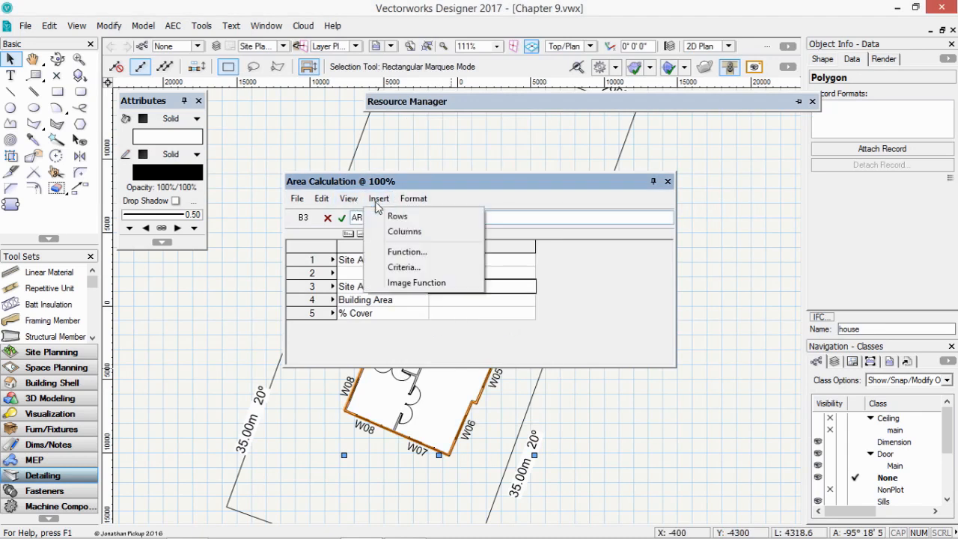
left_click(398, 268)
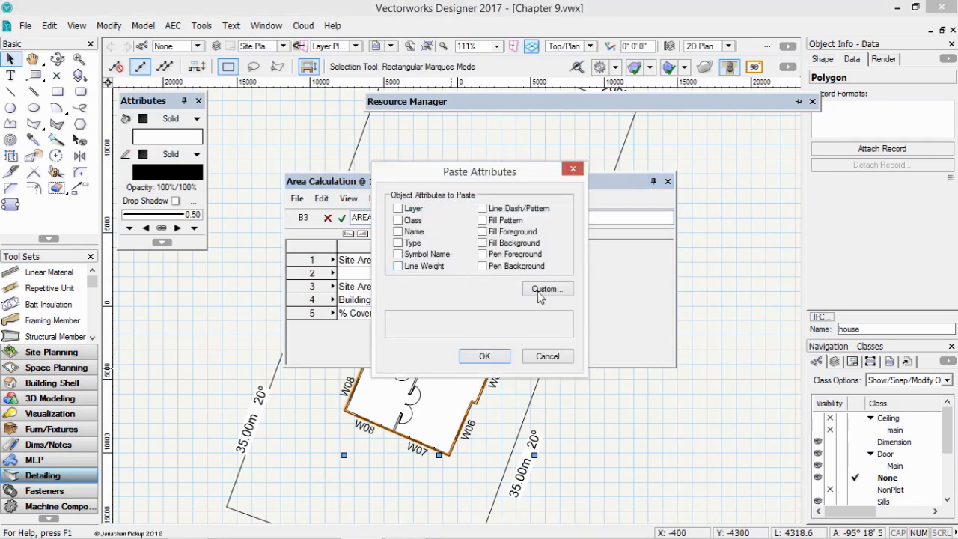
left_click(542, 291)
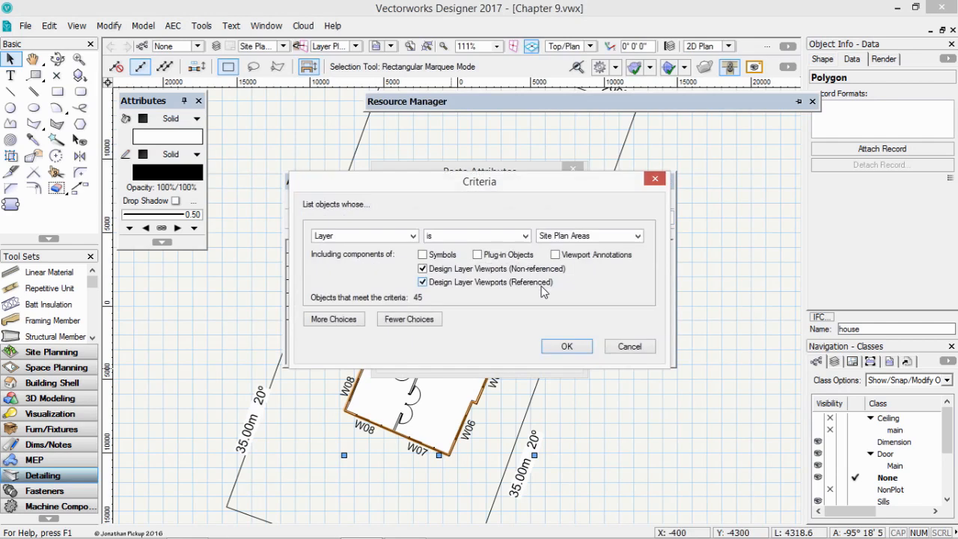
left_click(410, 237)
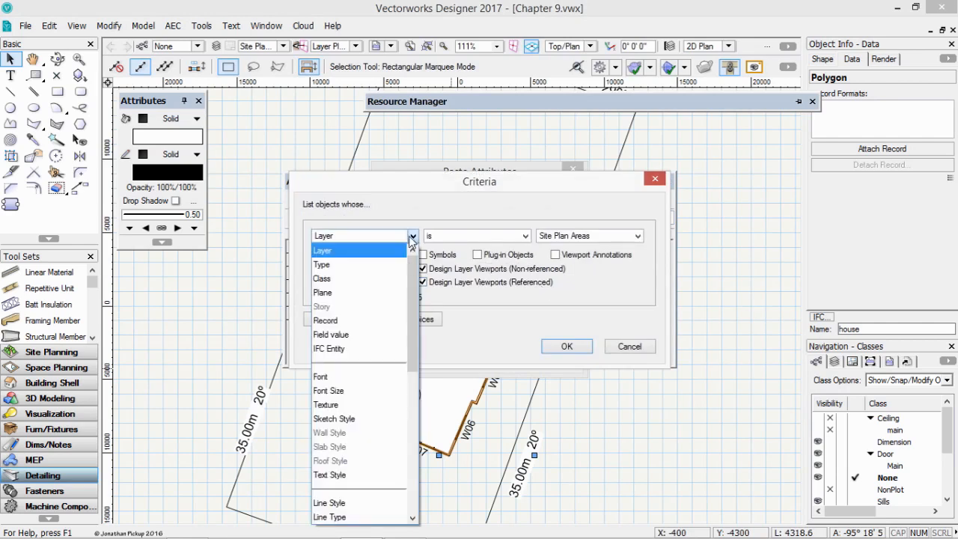
left_click_drag(411, 271, 413, 441)
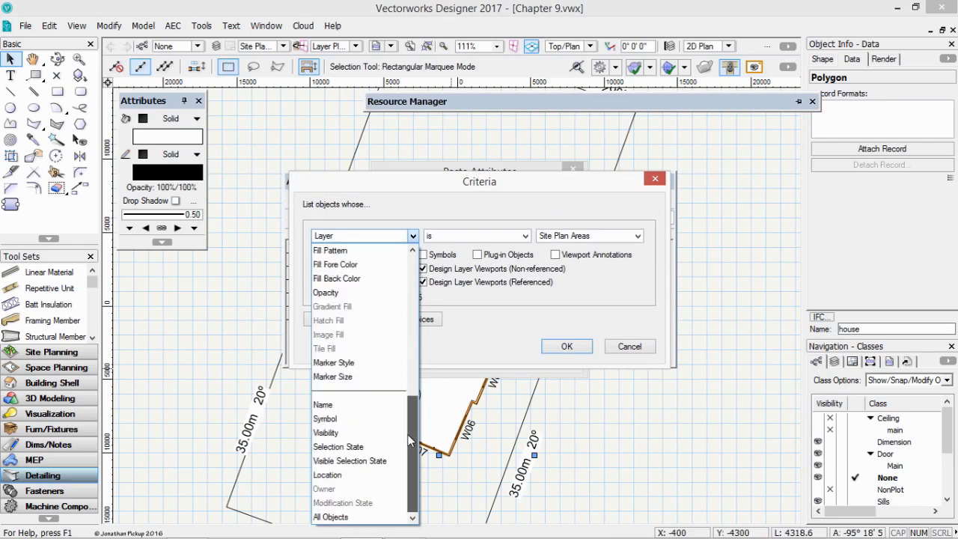
left_click(319, 405)
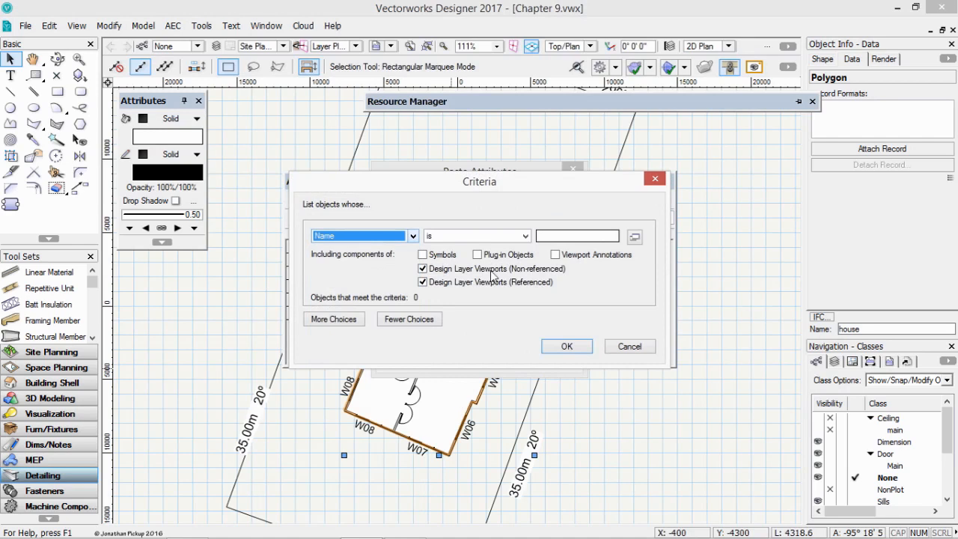
left_click(634, 237)
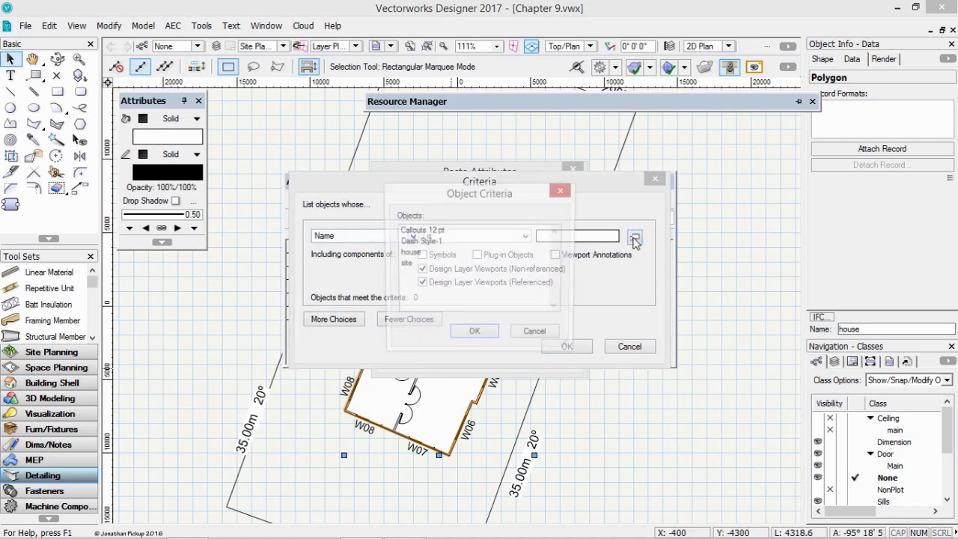
left_click(405, 266)
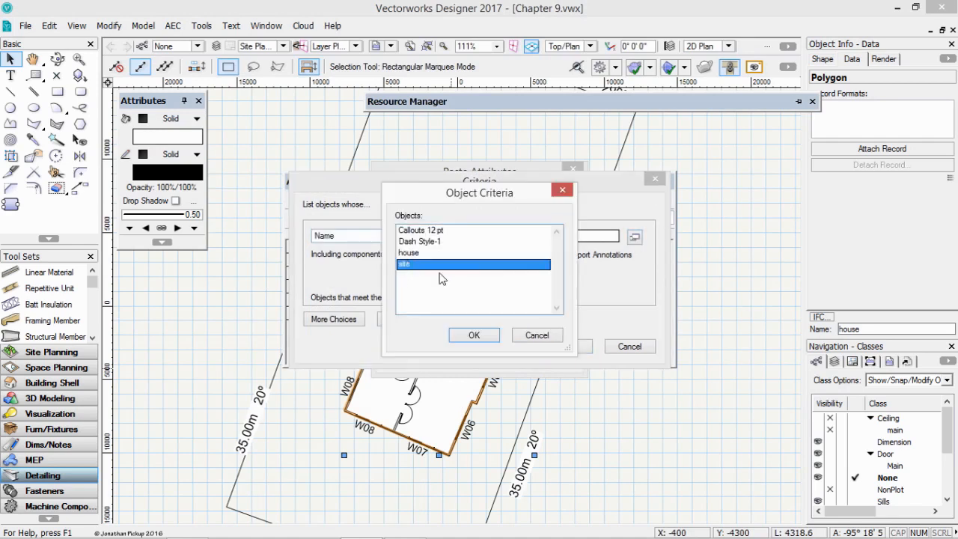
left_click(474, 335)
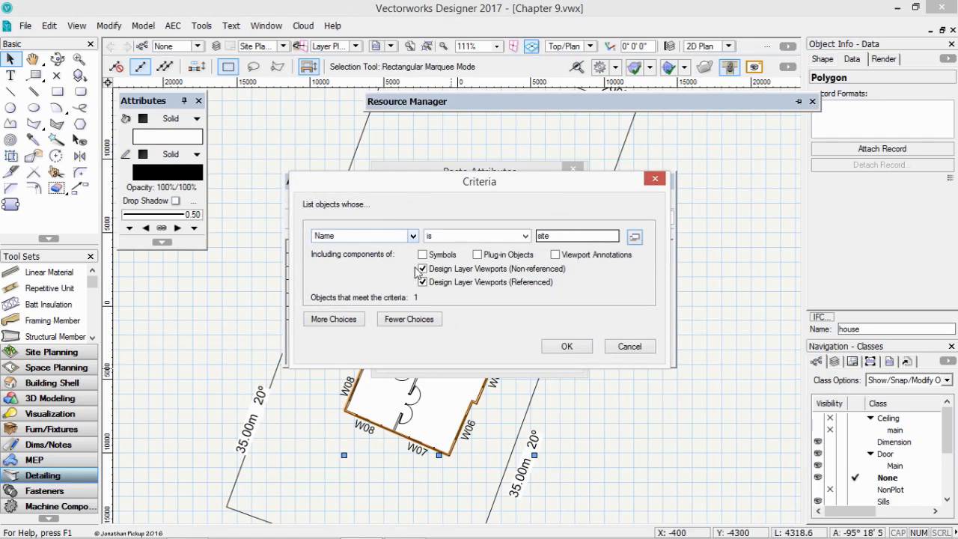
Exclude non-referenced and referenced design layer viewports from the criteria, and turn B3 into a formula with a leading "=".
left_click(423, 283)
left_click(422, 268)
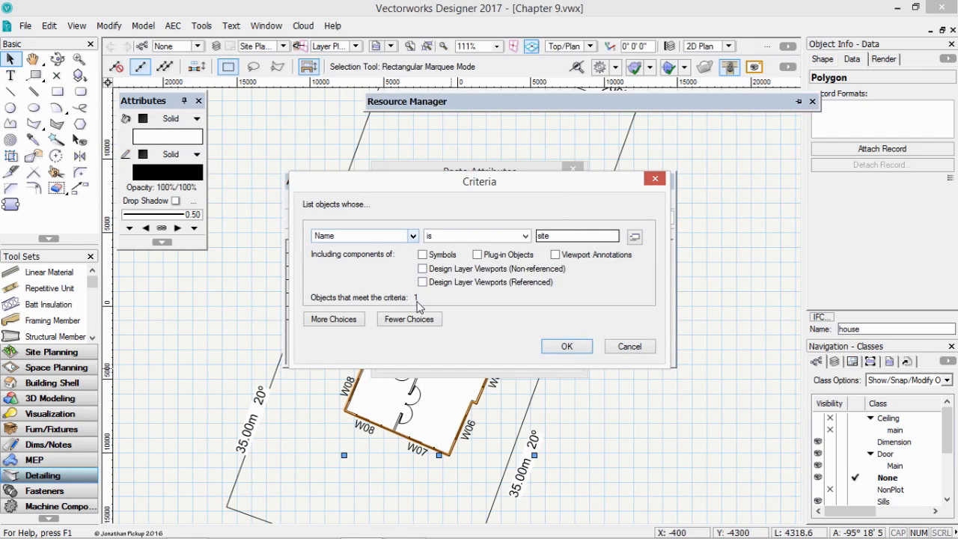
left_click(571, 348)
left_click(571, 349)
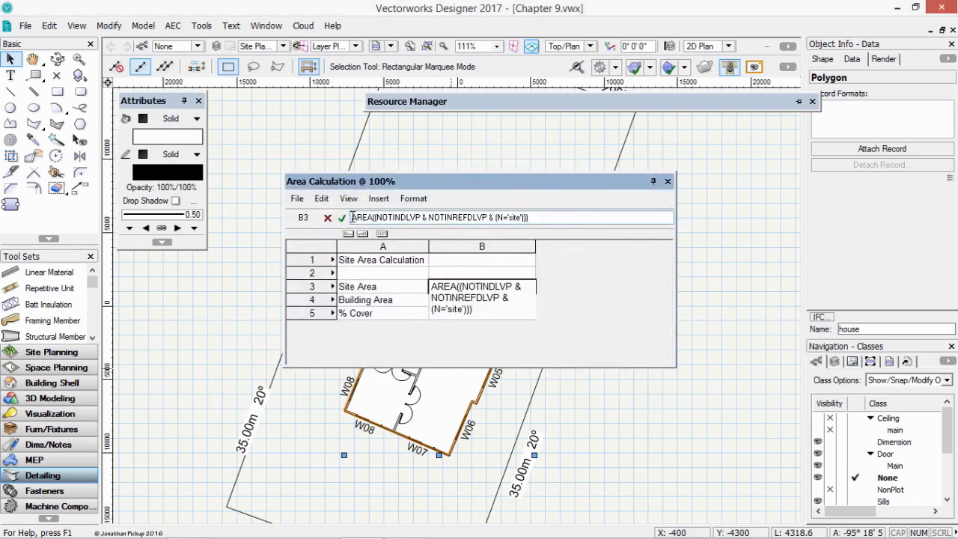
type("=")
left_click(342, 217)
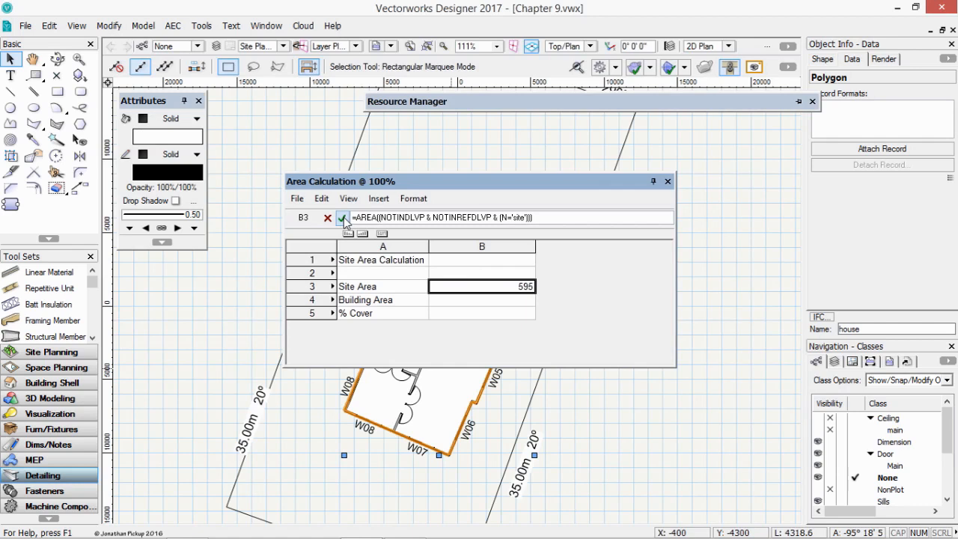
Format the Site Area value in cell B3 as Dimension Area.
right_click(474, 285)
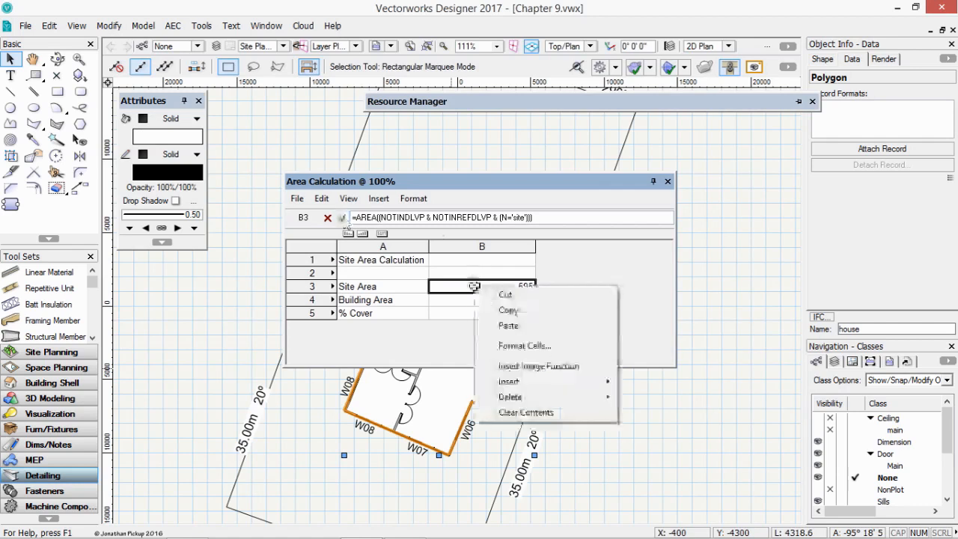
left_click(516, 347)
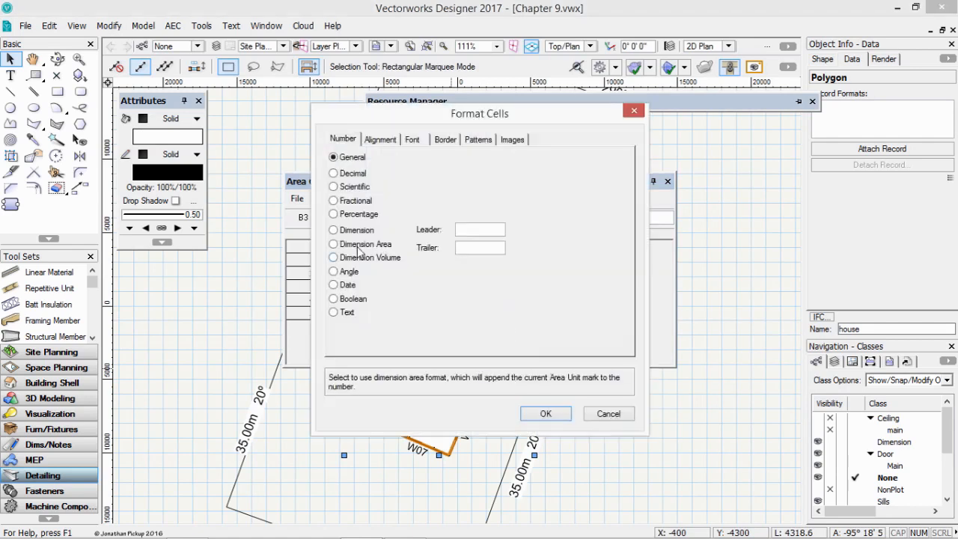
left_click(361, 246)
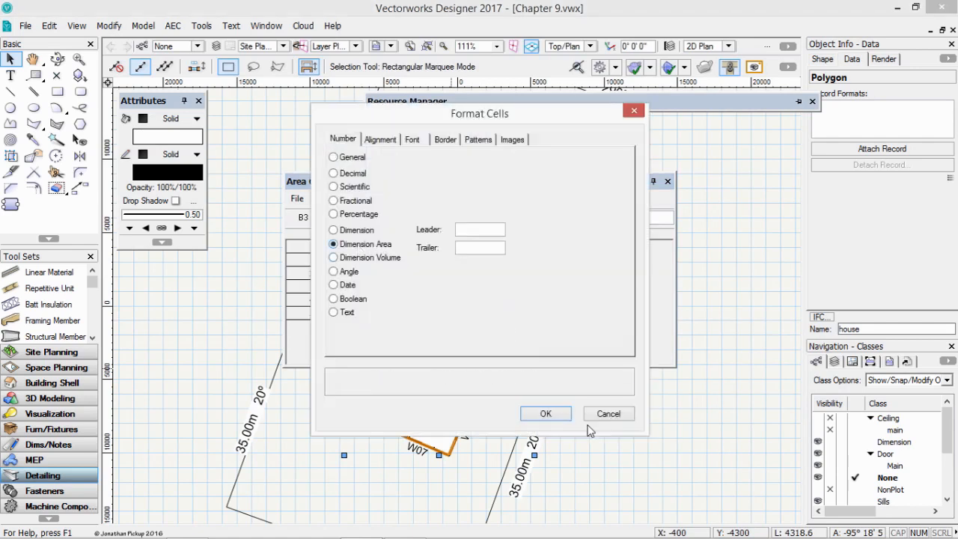
left_click(540, 414)
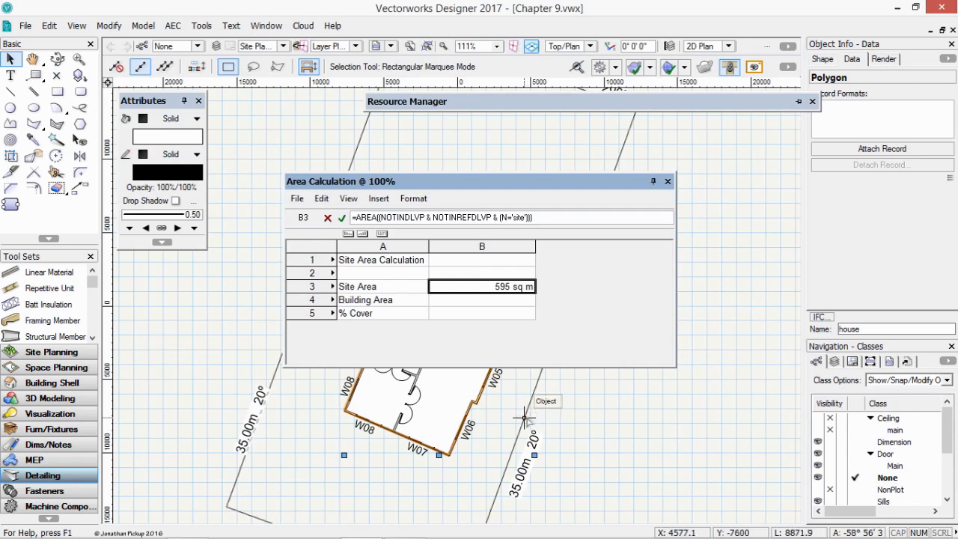
Copy the site area formula from cell B3 into cell B4, beside the Building Area label.
right_click(495, 284)
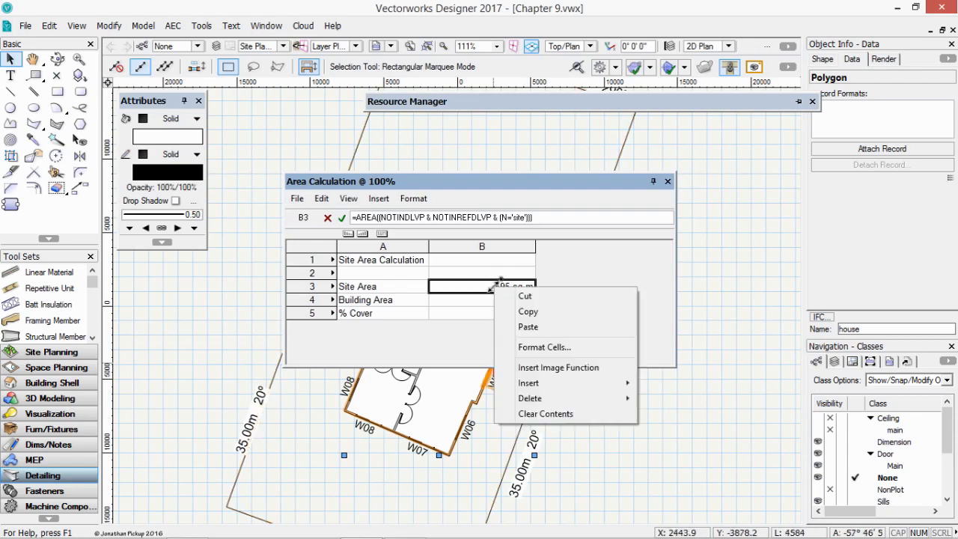
left_click(525, 314)
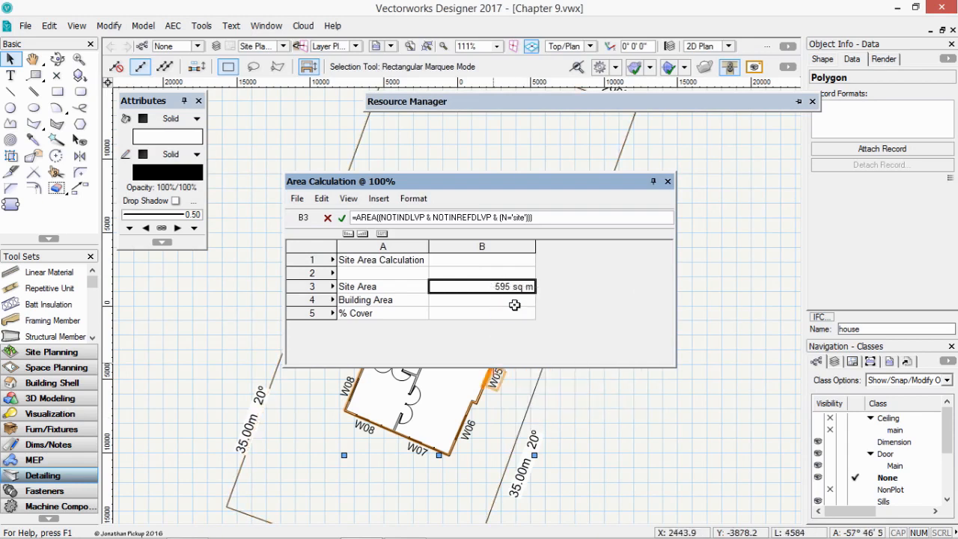
left_click(513, 302)
right_click(514, 302)
left_click(547, 345)
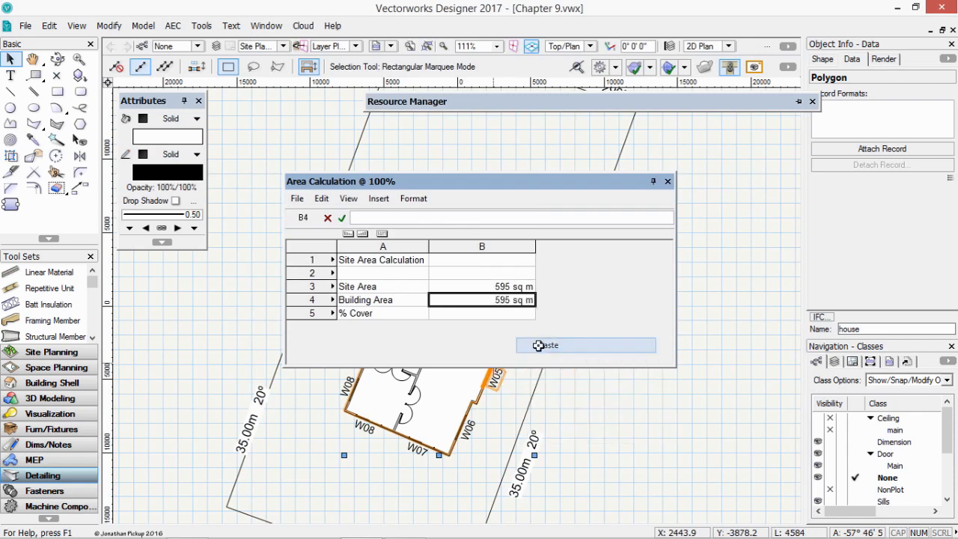
Change the object name in the B4 formula's criteria to "house".
left_click(525, 218)
key("BackSpace")
key("BackSpace")
key("BackSpace")
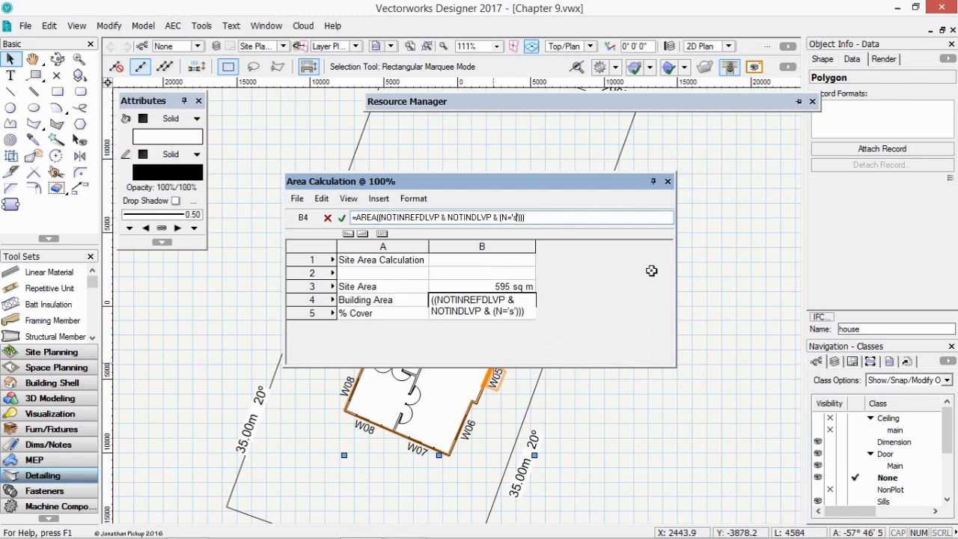
key("BackSpace")
type("house")
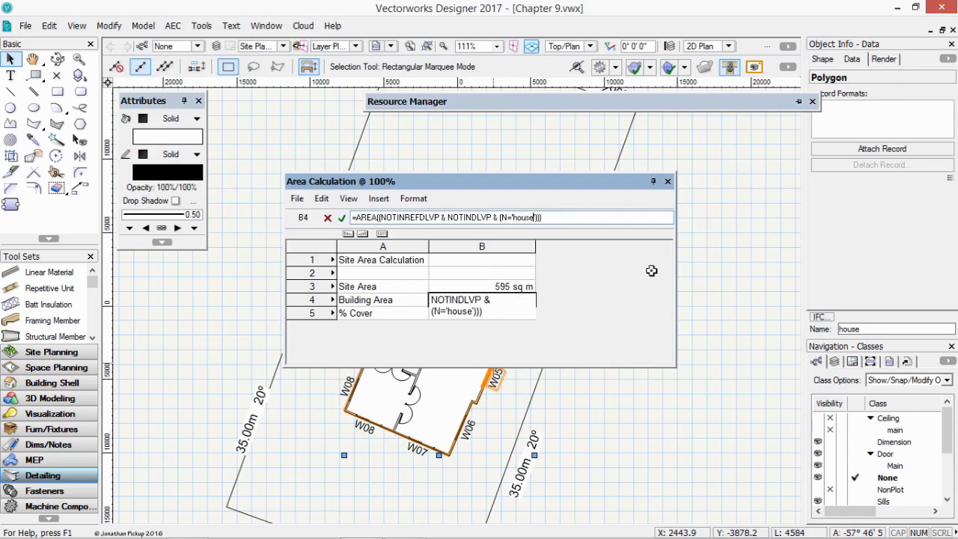
left_click(343, 218)
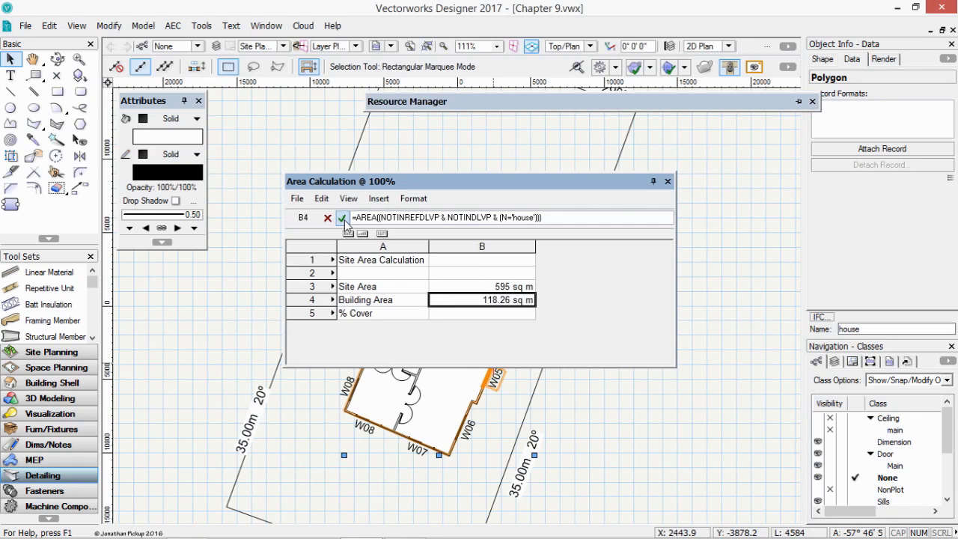
Enter the formula =B4/B3 in cell B5 to divide building area by site area.
left_click(468, 313)
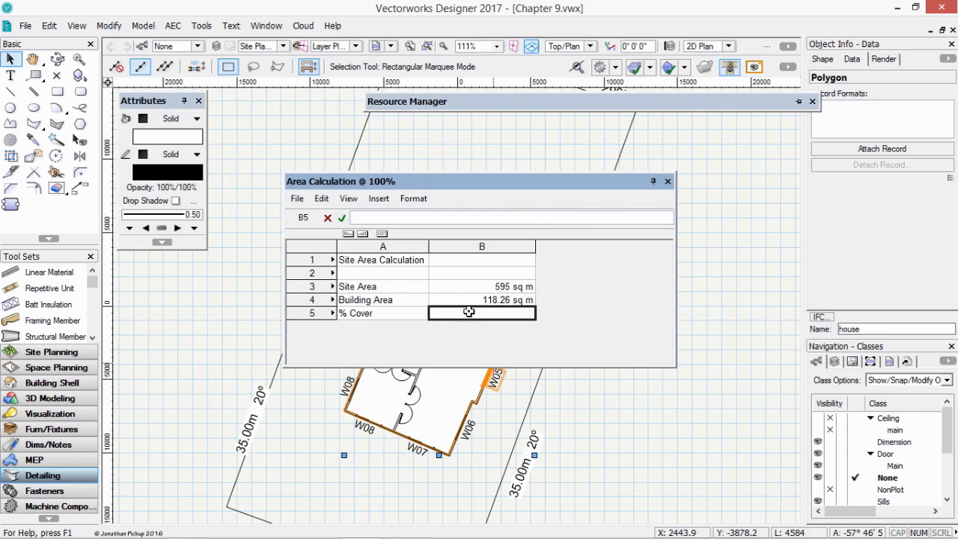
left_click(361, 218)
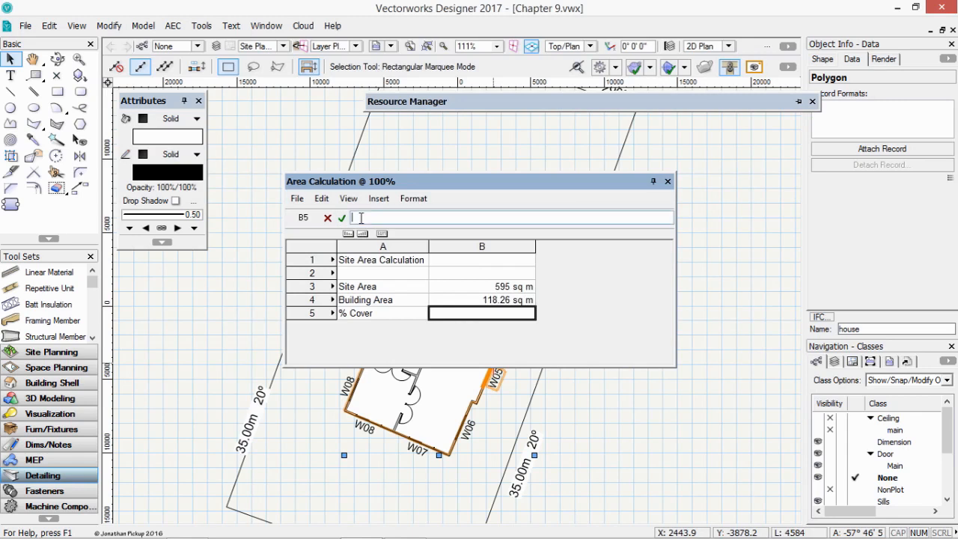
type("=")
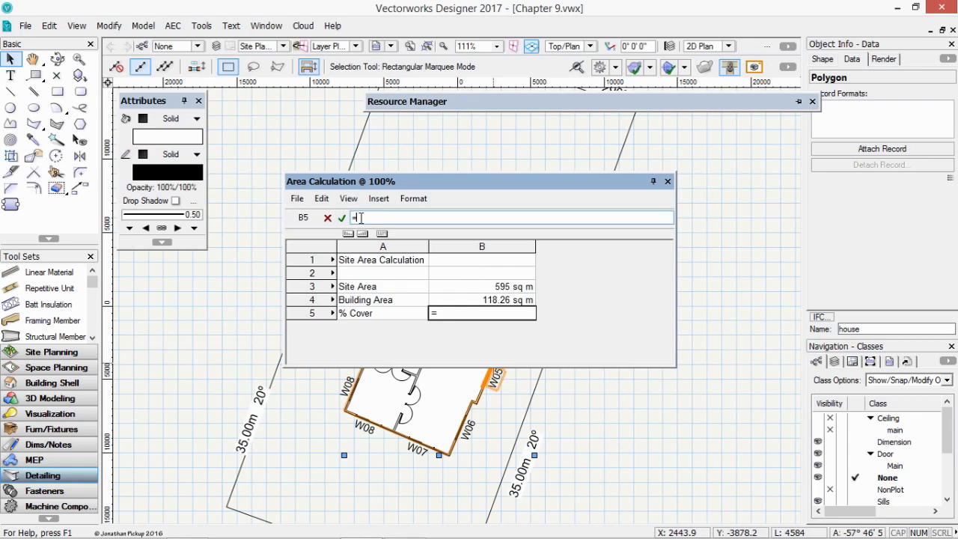
left_click(474, 300)
type("/")
left_click(477, 284)
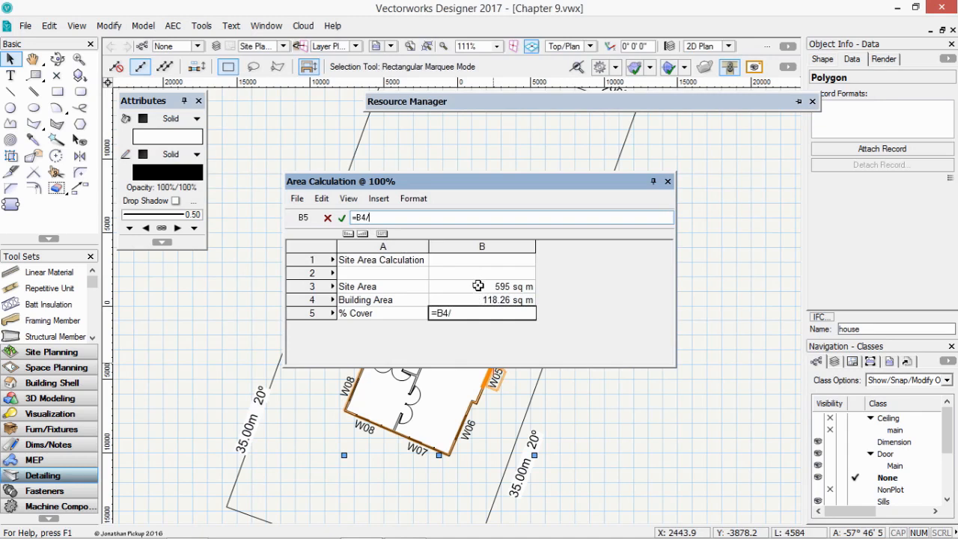
left_click(341, 217)
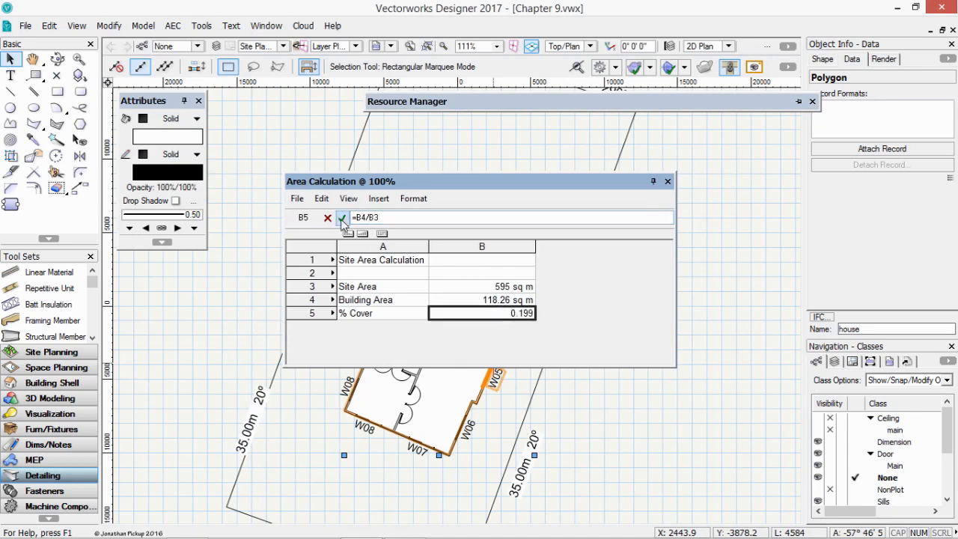
Format the % Cover value in cell B5 as Percentage with 2 decimal places.
right_click(487, 312)
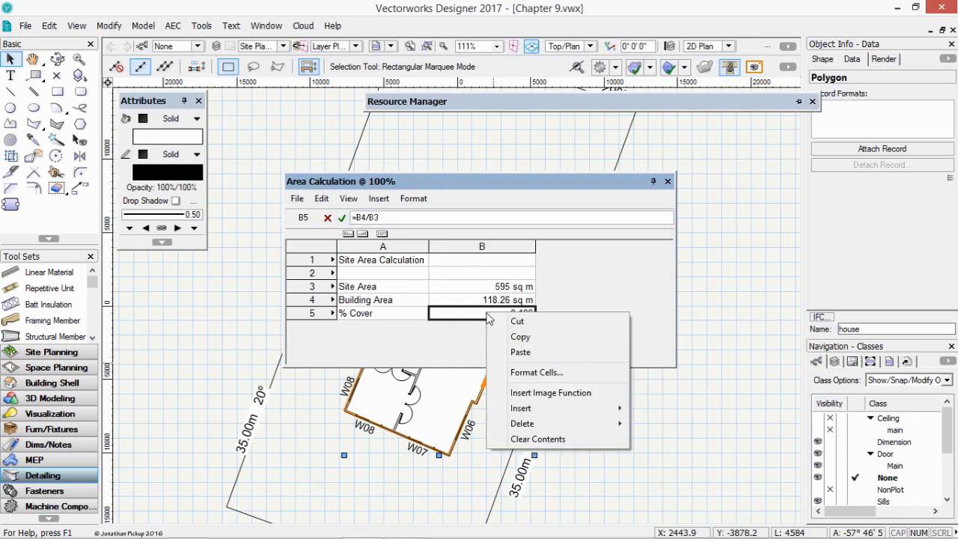
left_click(521, 377)
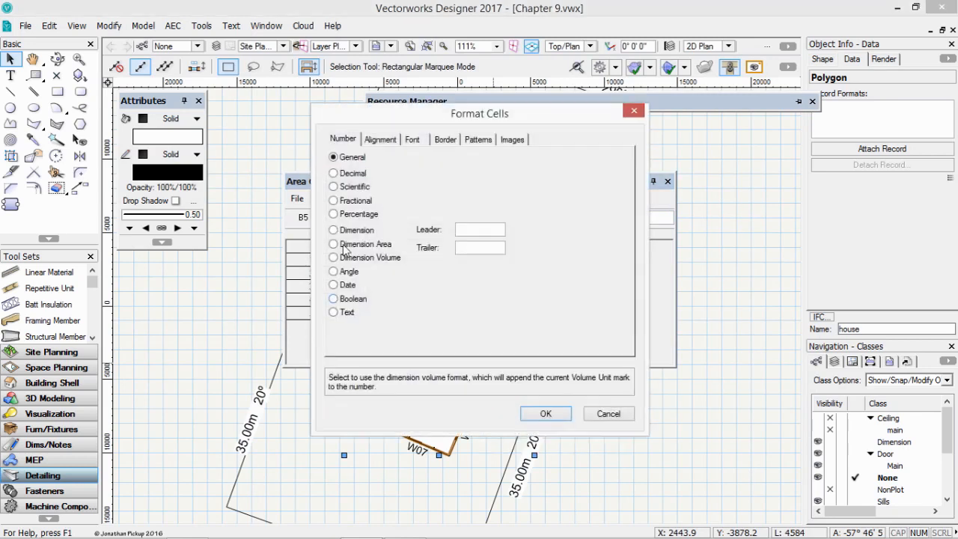
left_click(333, 214)
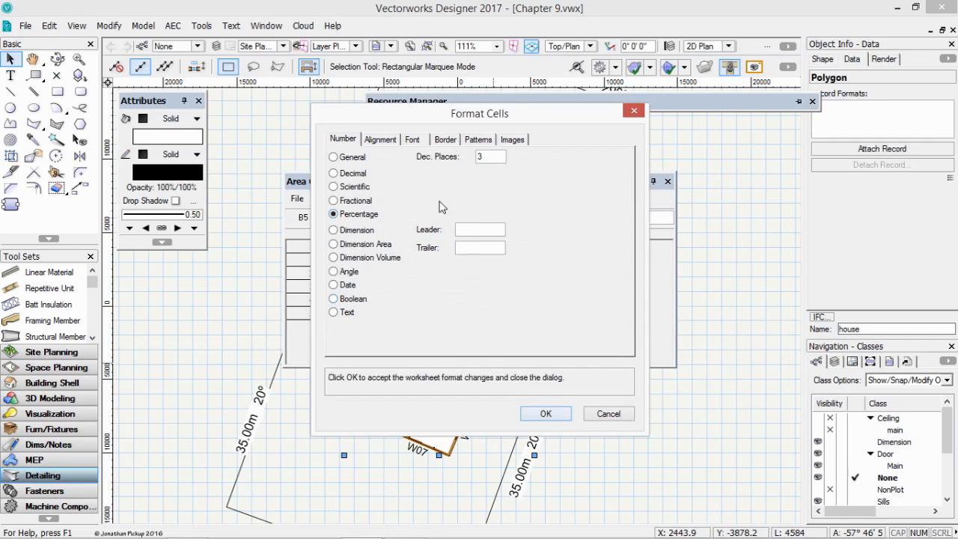
double_click(483, 156)
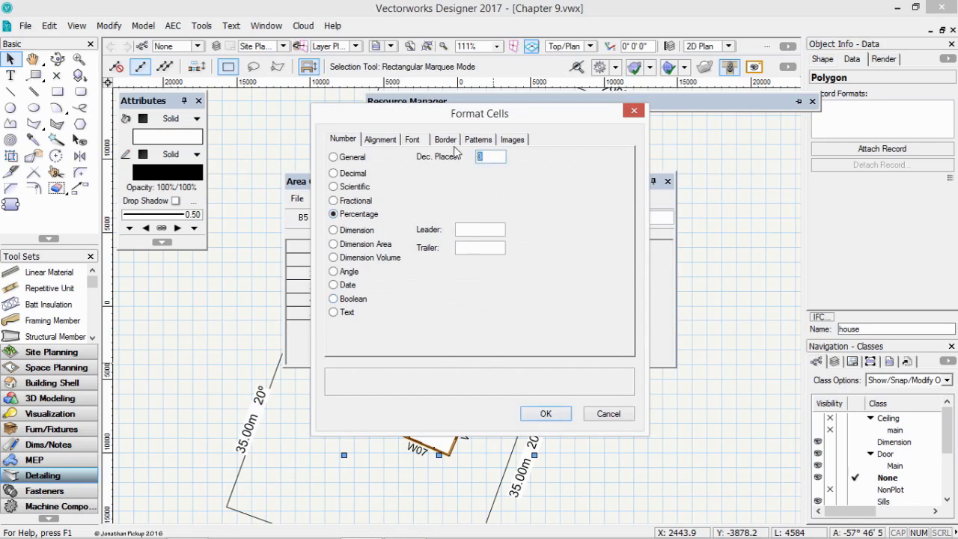
type("2")
left_click(548, 413)
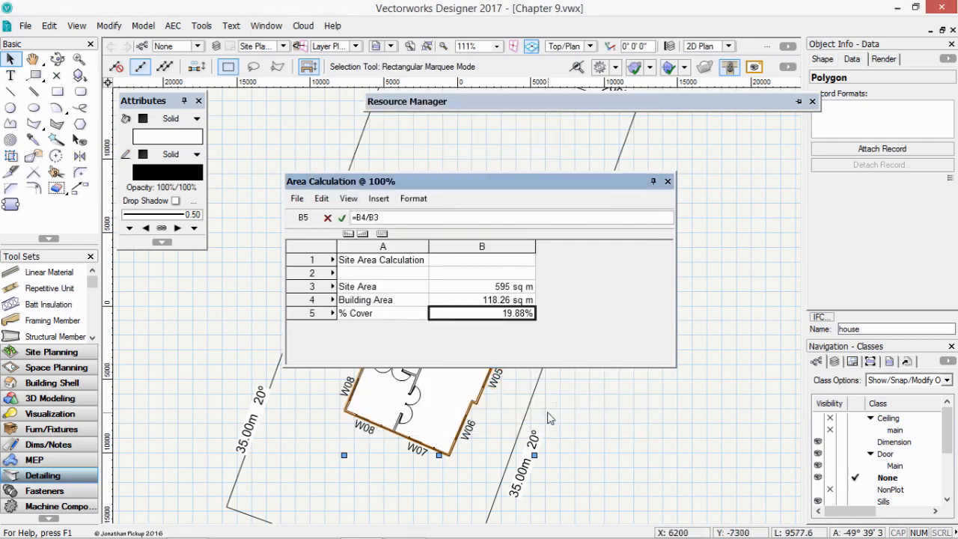
Shrink the worksheet window to fit its cells and move it clear of the house plan.
left_click_drag(672, 365, 542, 330)
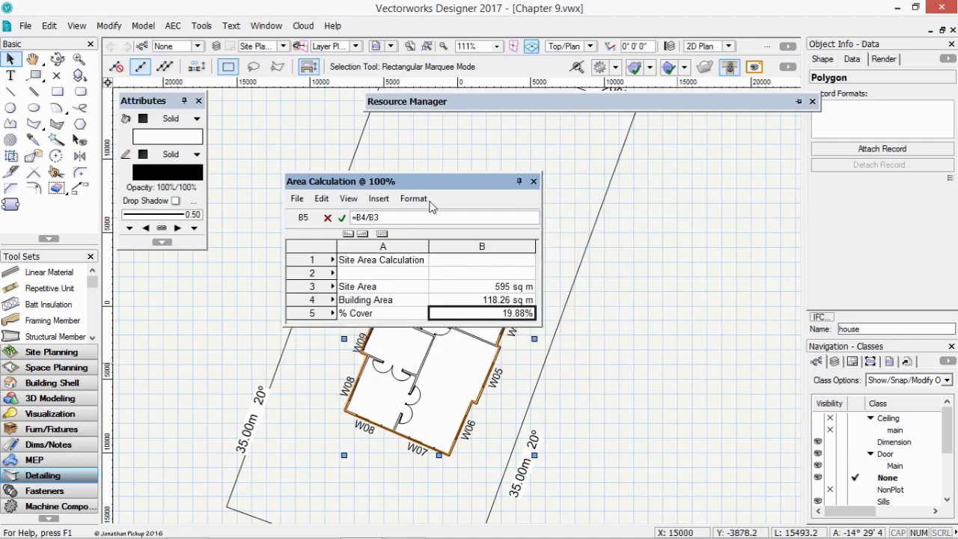
left_click_drag(419, 183, 716, 143)
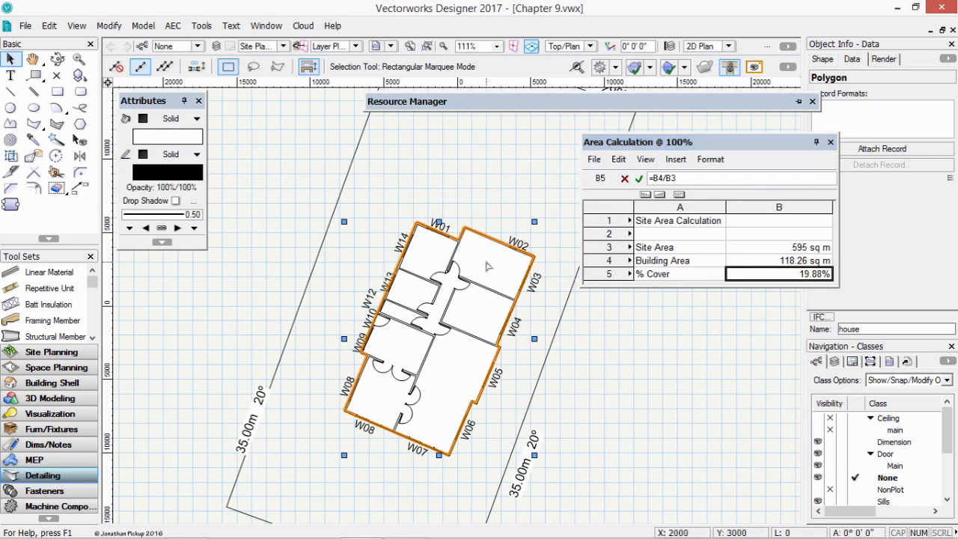
Move the house polygon's edges parallel outward at its W02 end to enlarge the outline, and recalculate the worksheet.
key("shift+r")
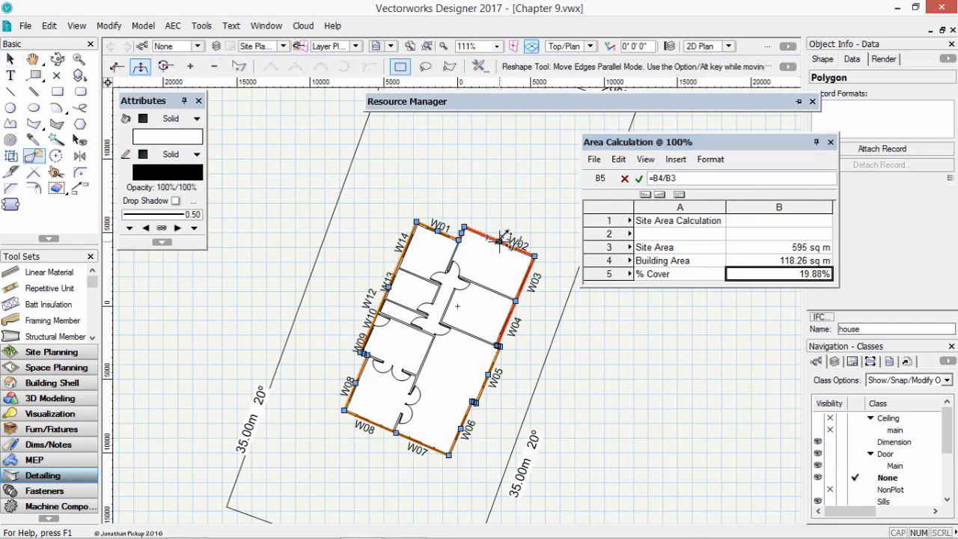
left_click_drag(500, 238, 481, 187)
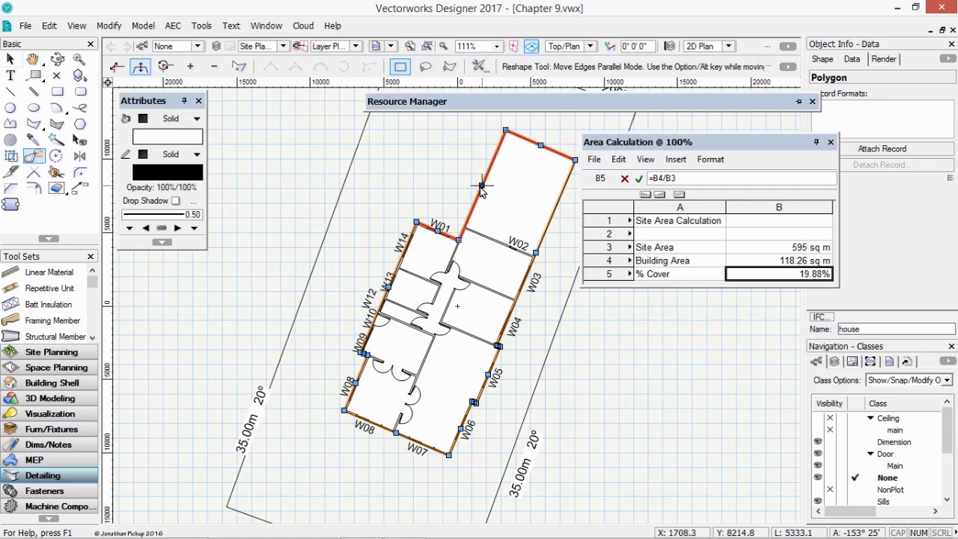
left_click_drag(481, 187, 398, 178)
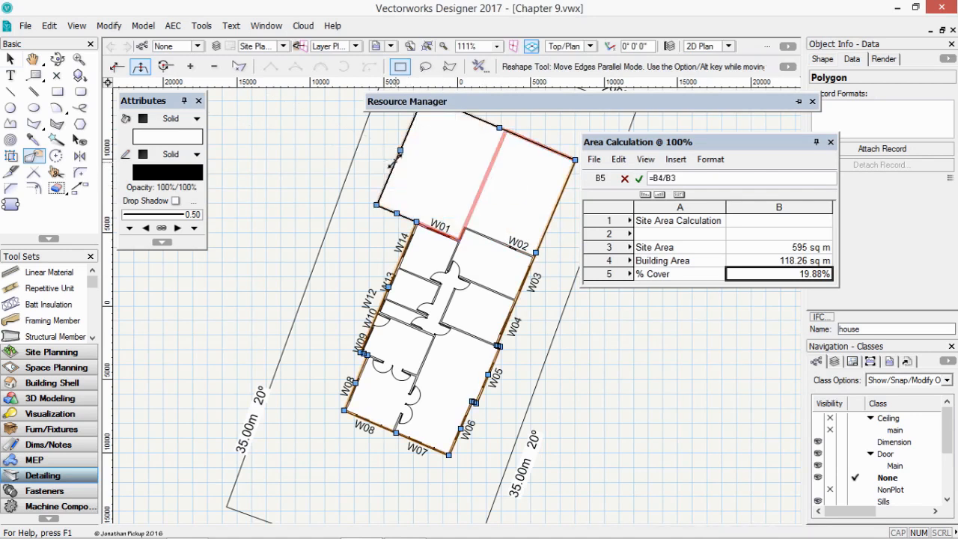
left_click(595, 161)
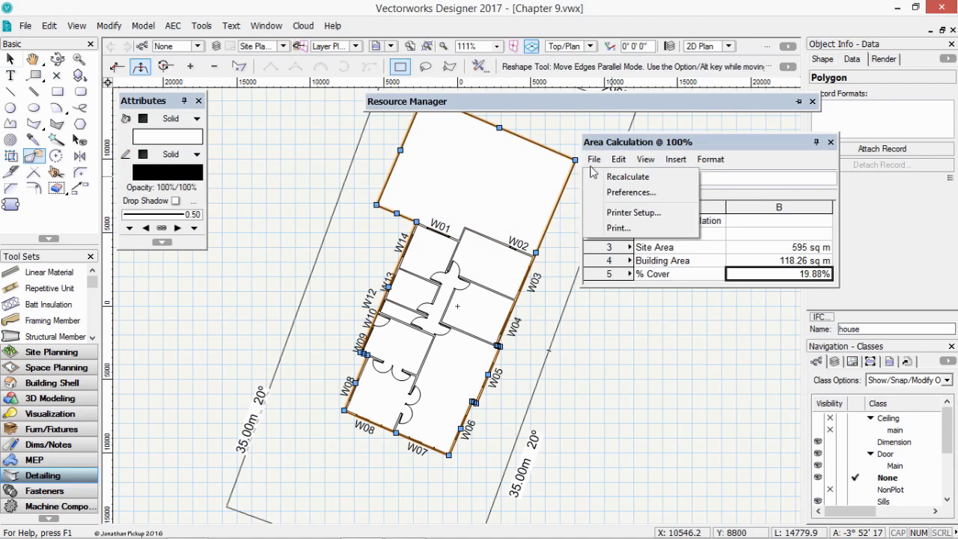
left_click(597, 182)
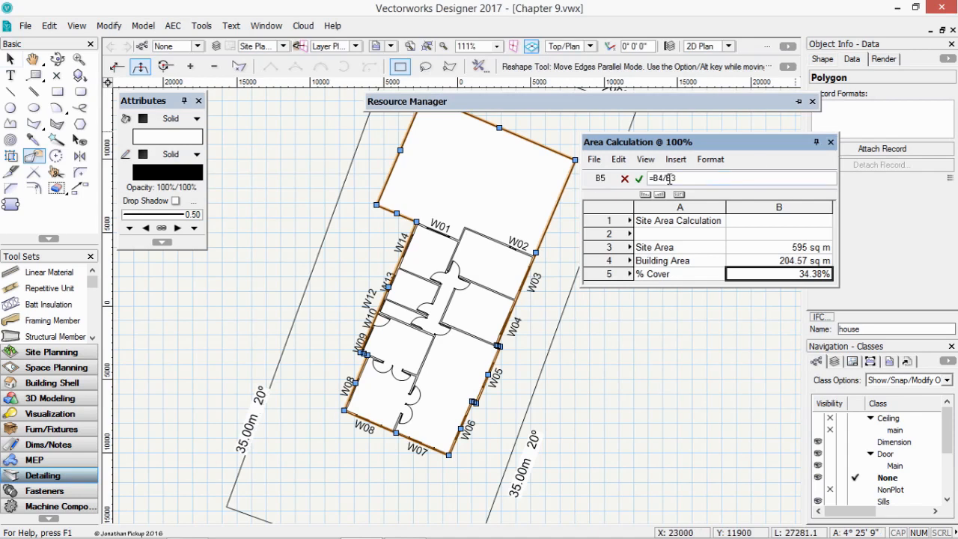
Undo the worksheet recalculation and both reshapes of the house polygon.
left_click(50, 25)
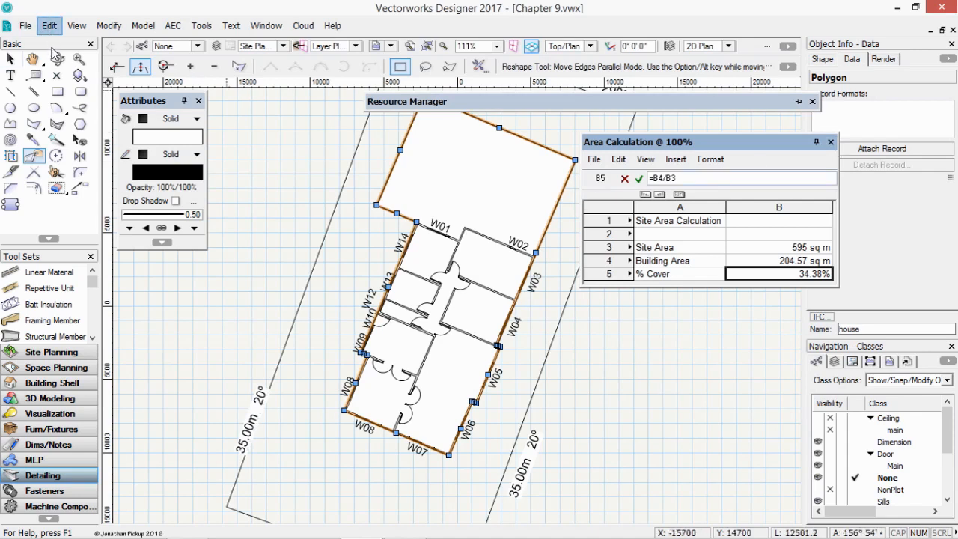
left_click(59, 47)
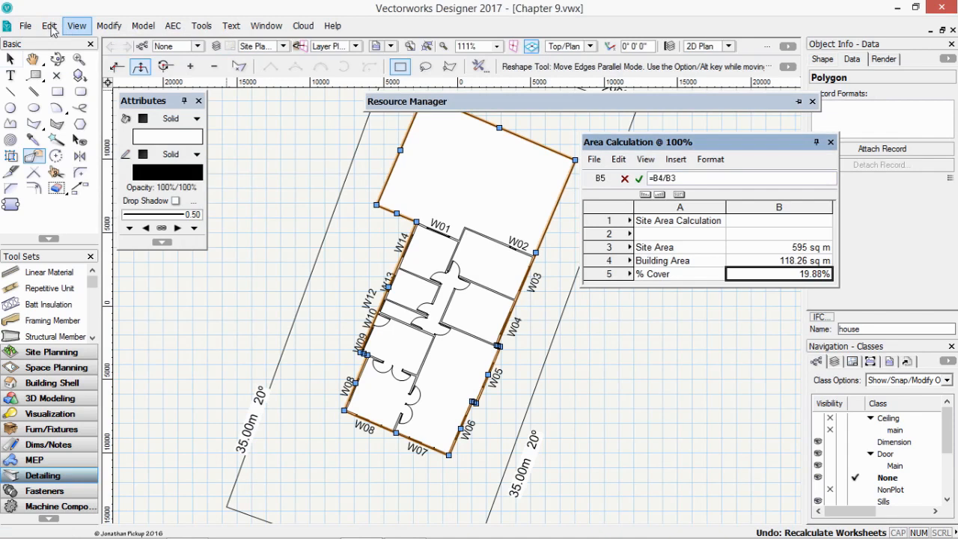
left_click(51, 27)
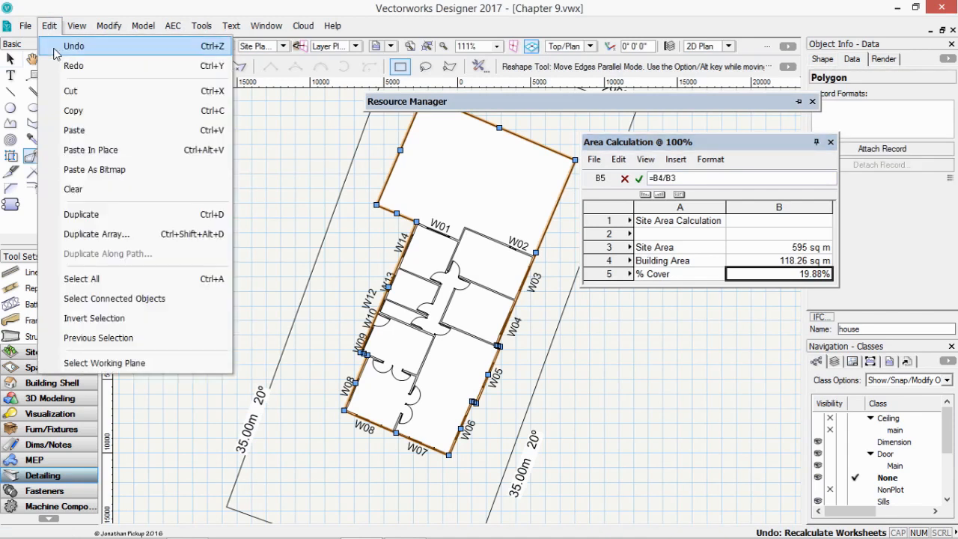
left_click(56, 49)
left_click(50, 27)
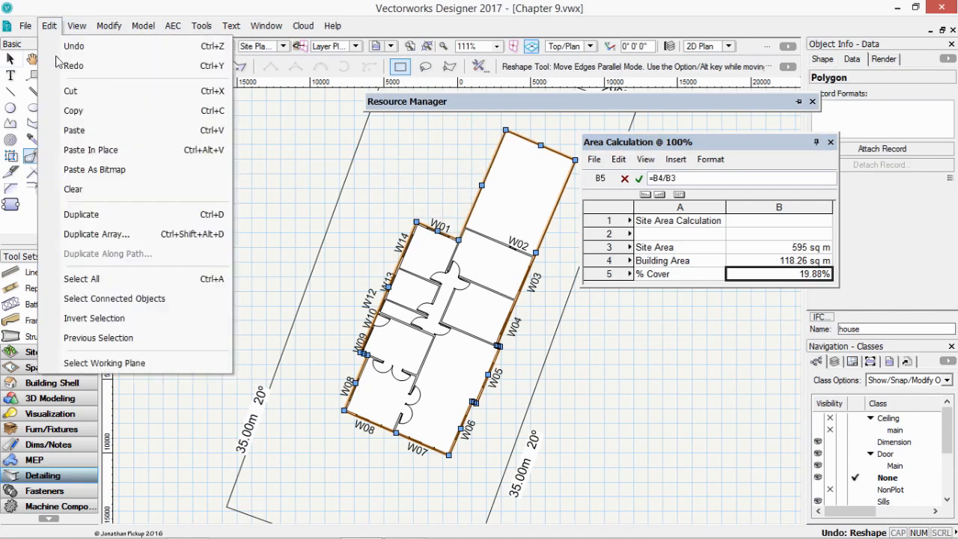
left_click(56, 48)
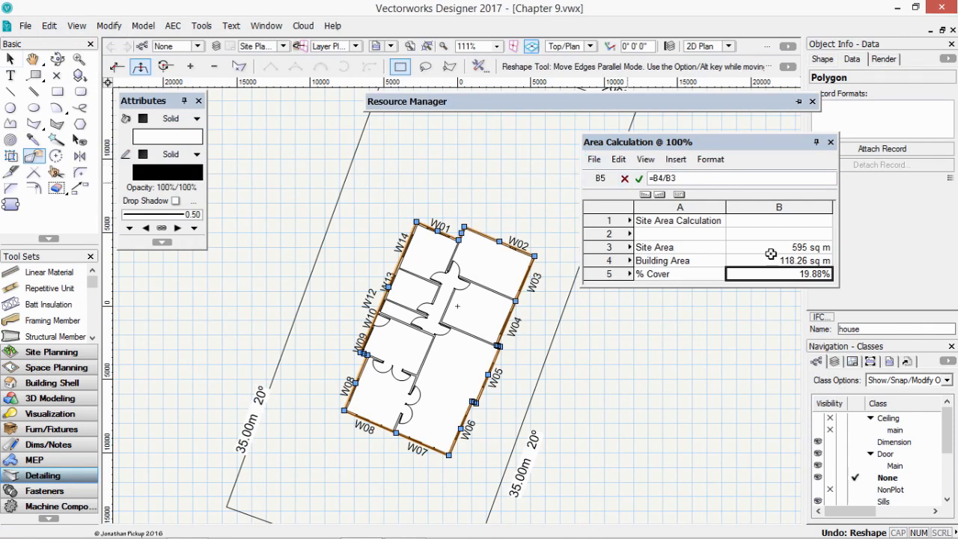
Close the Area Calculation worksheet, reopening it once from the Chapter 9.vwx worksheet list before closing it again.
left_click(831, 143)
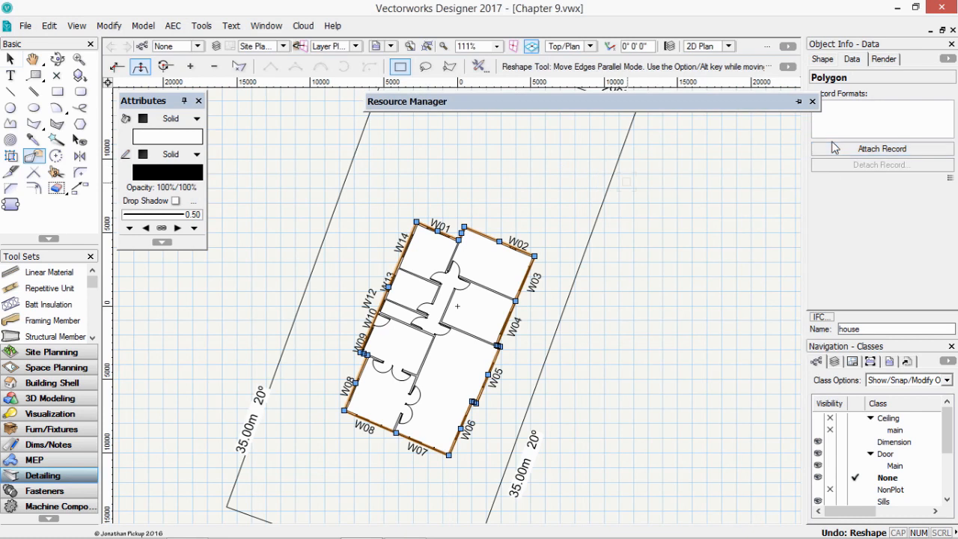
left_click(266, 25)
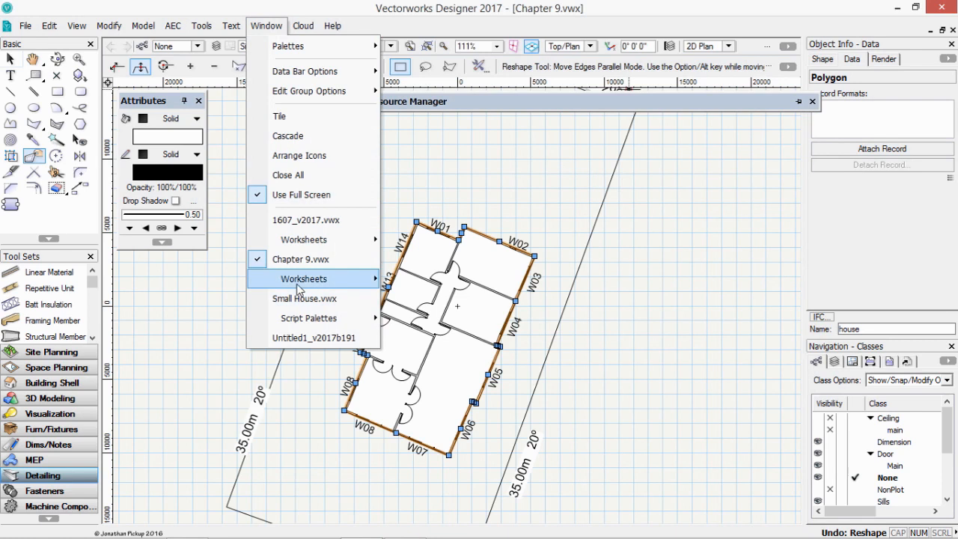
mouse_move(298, 285)
left_click(424, 281)
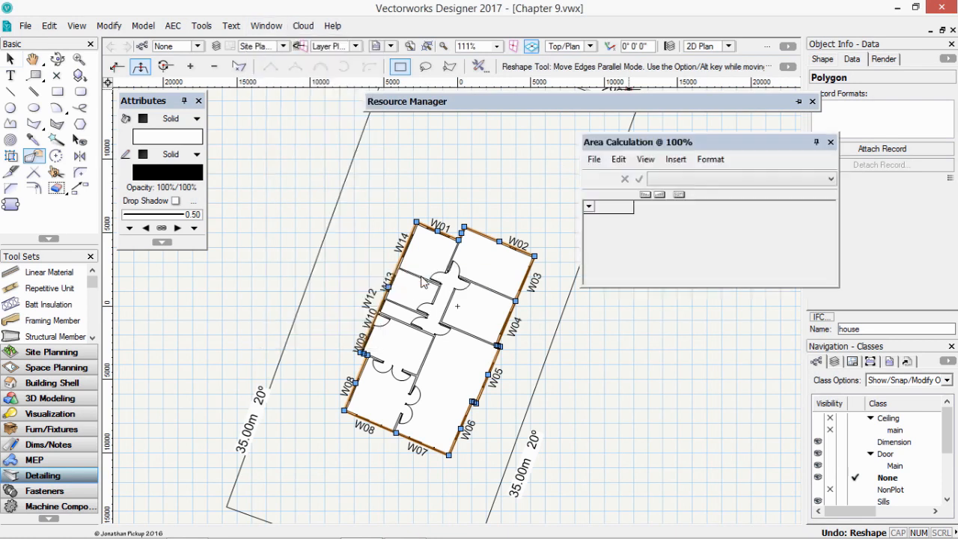
left_click(830, 143)
Place the Area Calculation worksheet on the drawing beside the site boundary and set its line thickness to 0.13.
left_click(670, 237)
scroll(670, 237, "down", 2)
scroll(670, 237, "down", 2)
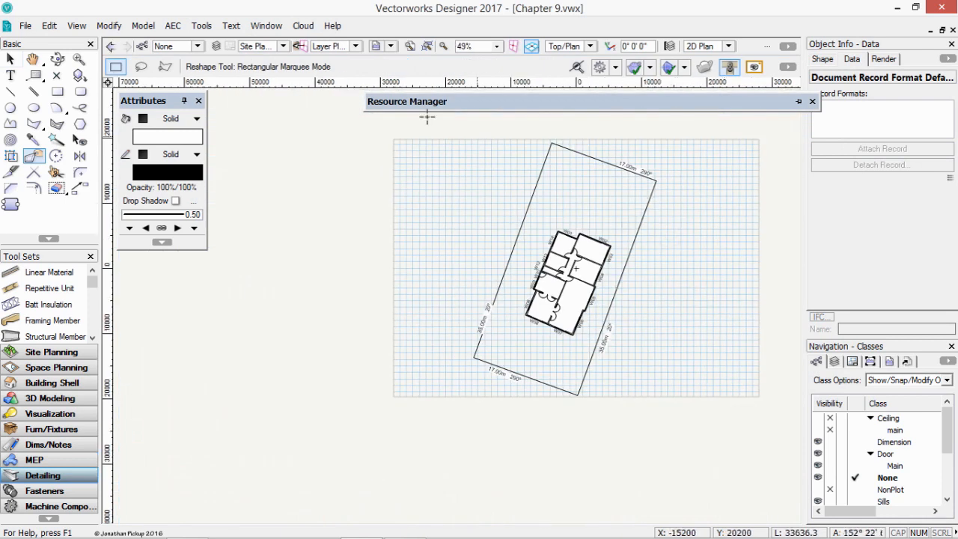
mouse_move(425, 104)
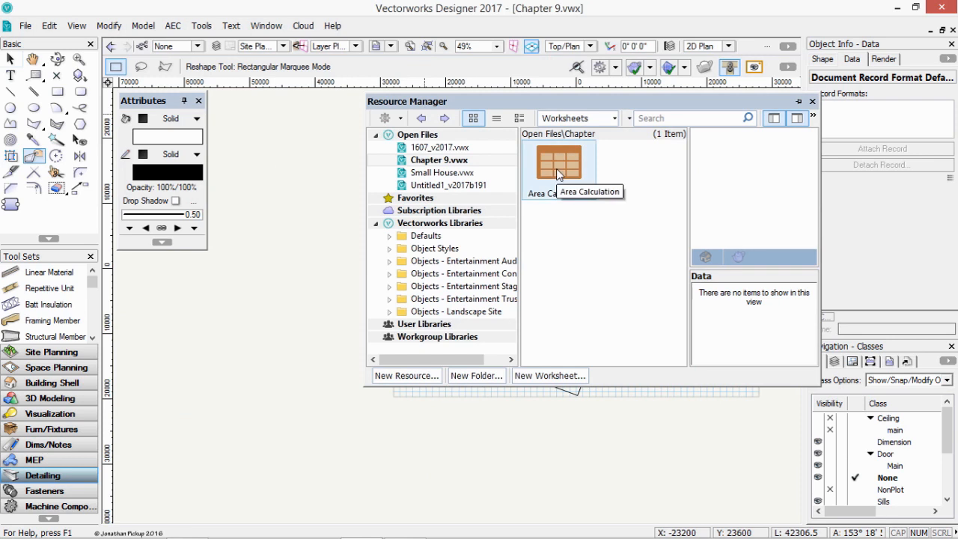
mouse_move(556, 168)
left_mouse_down()
mouse_move(663, 430)
mouse_move(669, 289)
left_mouse_up()
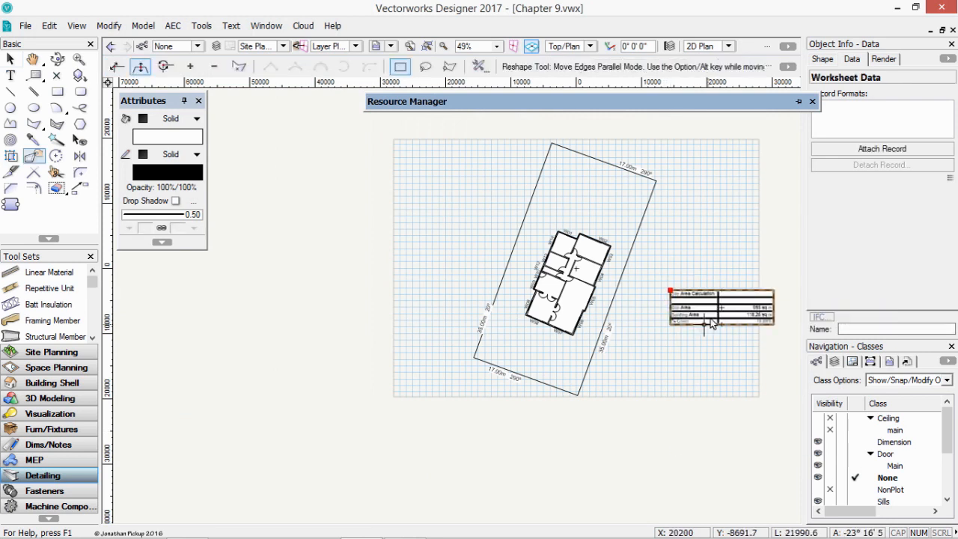
left_click(177, 216)
left_click(195, 282)
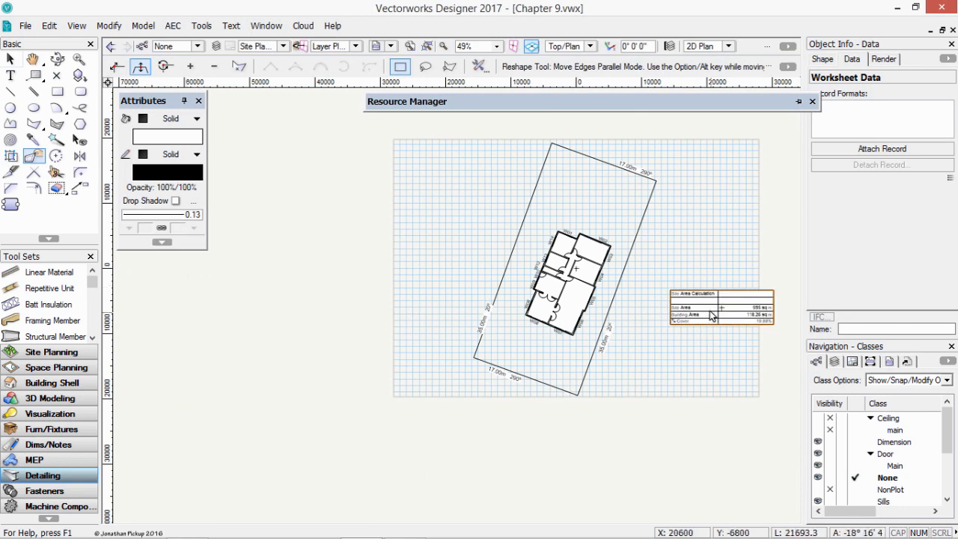
Open the placed worksheet and format the title in cell A1 as 14-point bold.
key("x")
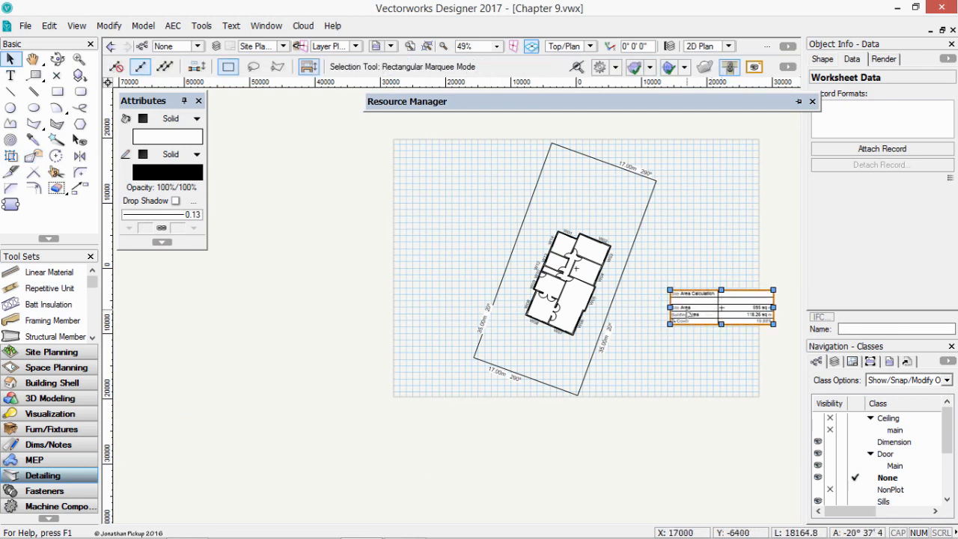
double_click(688, 314)
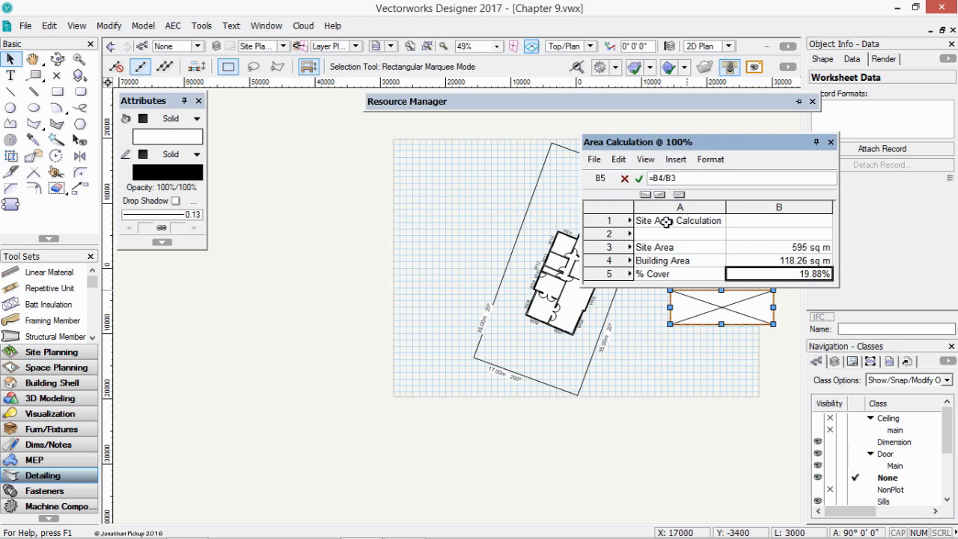
left_click(665, 220)
right_click(666, 221)
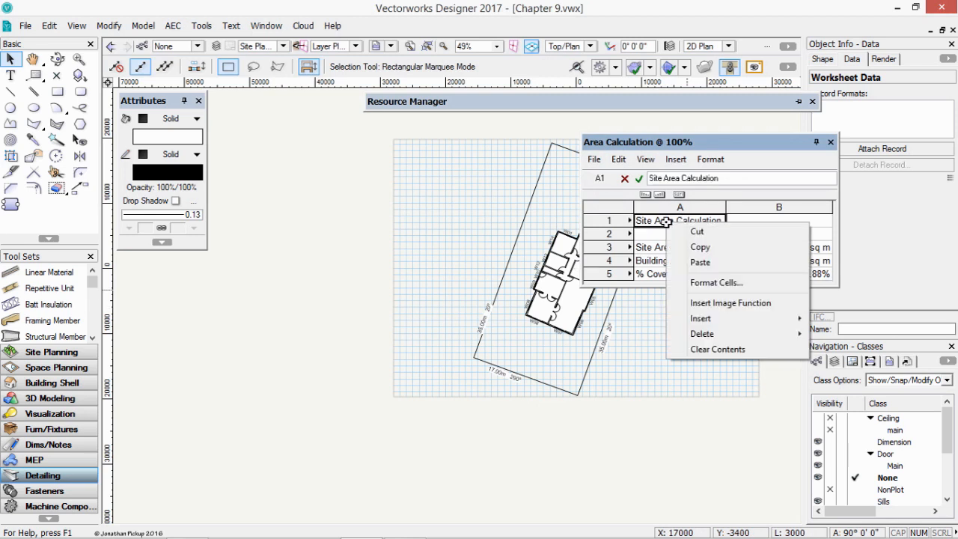
left_click(714, 283)
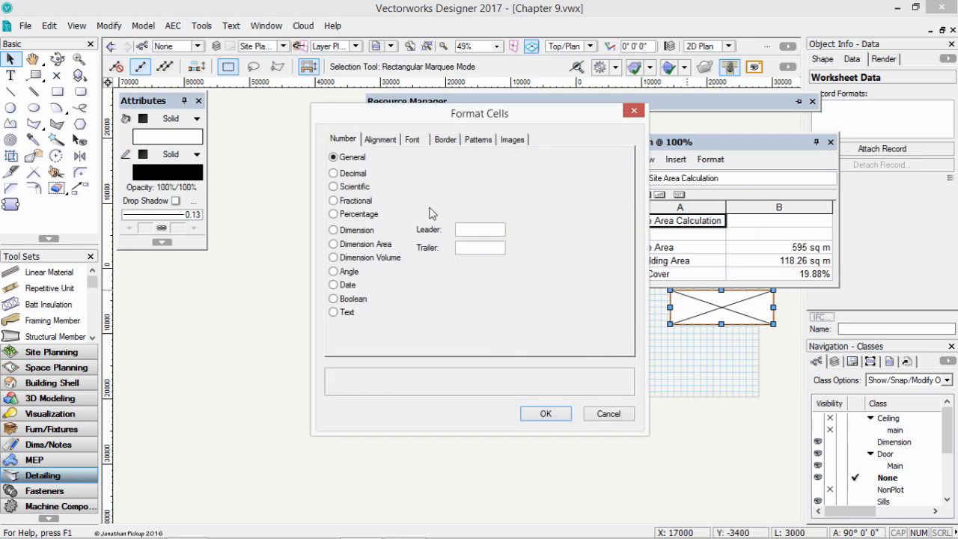
left_click(412, 140)
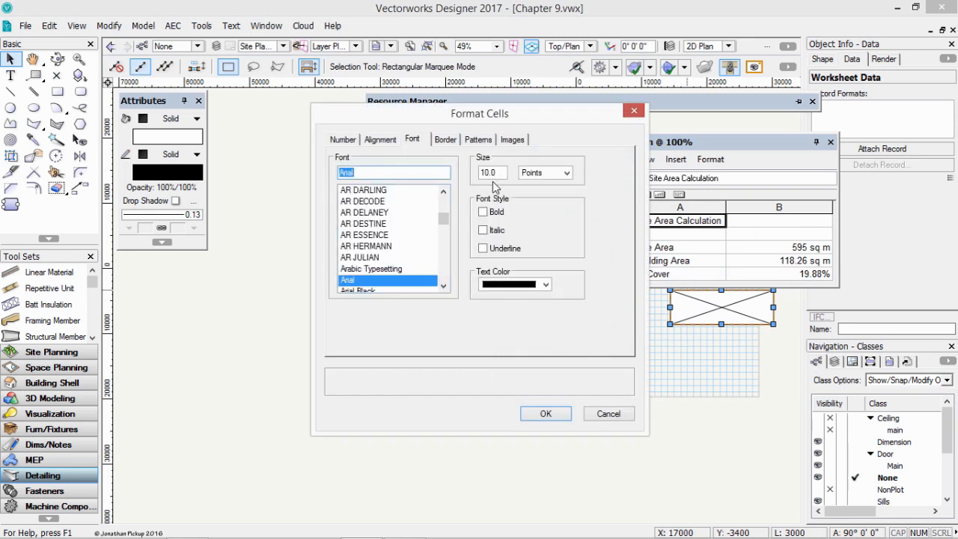
key("Tab")
type("14")
key("Tab")
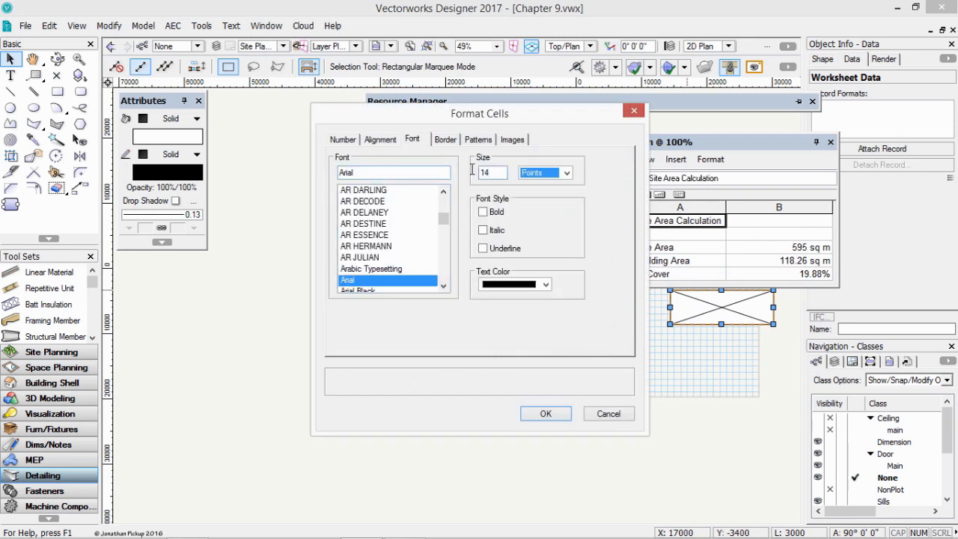
left_click(493, 214)
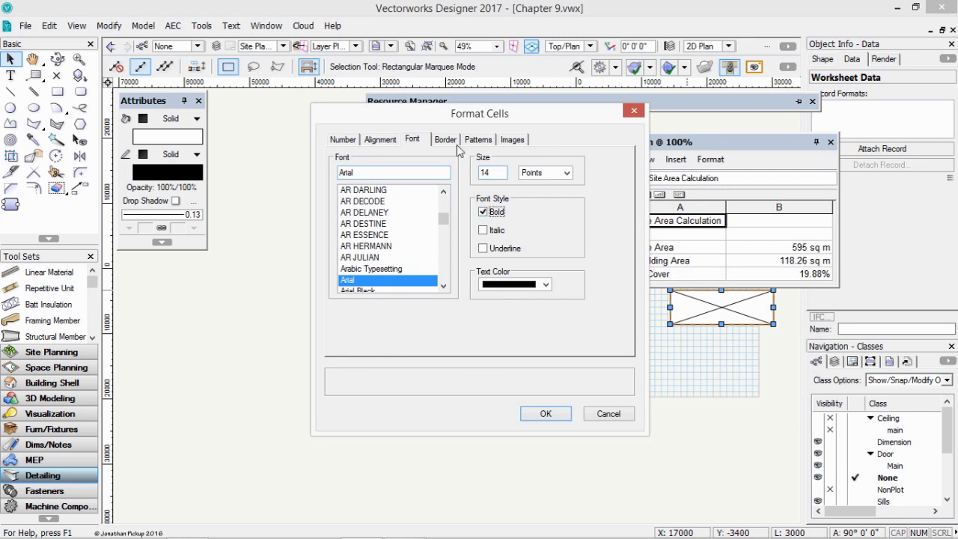
left_click(545, 414)
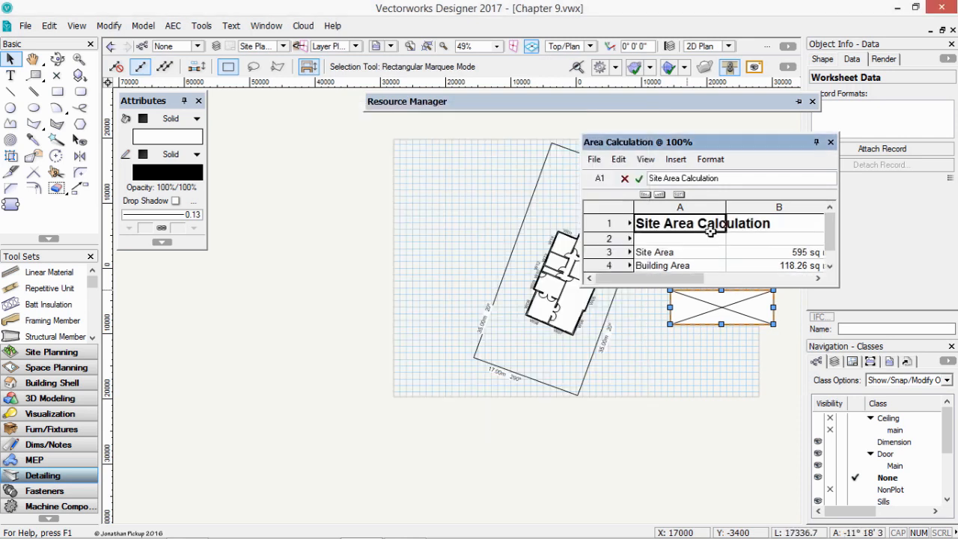
Enlarge the worksheet window and move it clear of the placed worksheet, and close it.
left_click_drag(832, 287, 871, 327)
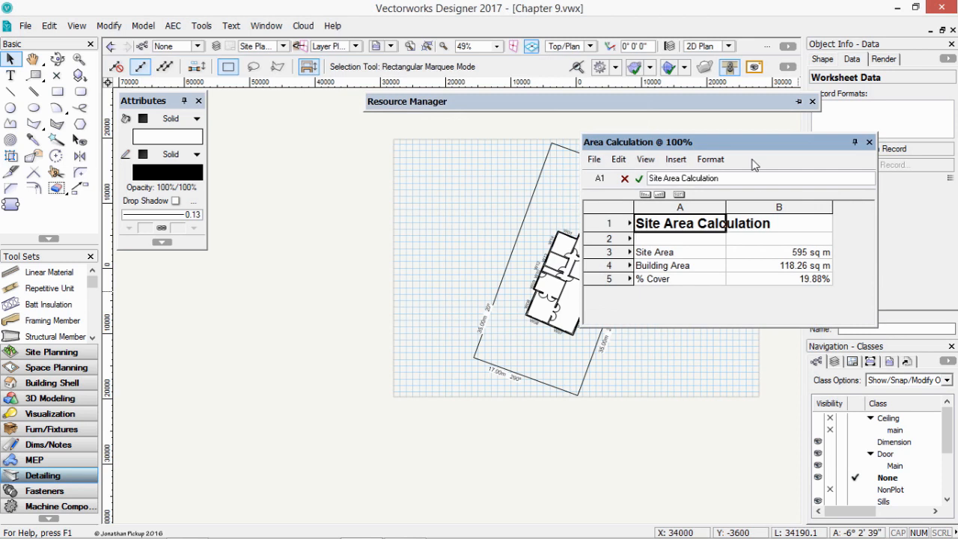
mouse_move(737, 149)
left_mouse_down()
mouse_move(334, 159)
mouse_move(343, 152)
left_mouse_up()
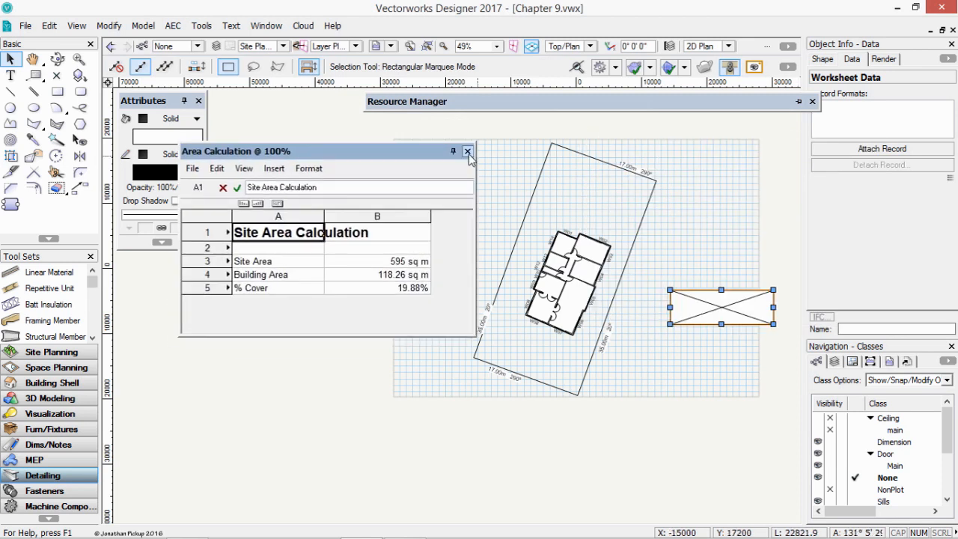
left_click(463, 151)
Reopen the placed worksheet and turn off Show Grid in its Worksheet Preferences.
scroll(729, 310, "up", 5)
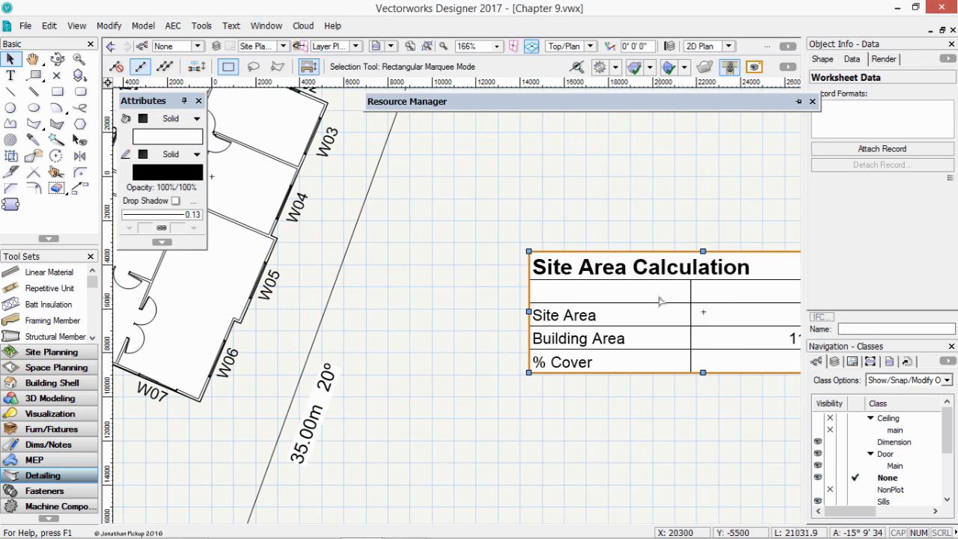
double_click(660, 300)
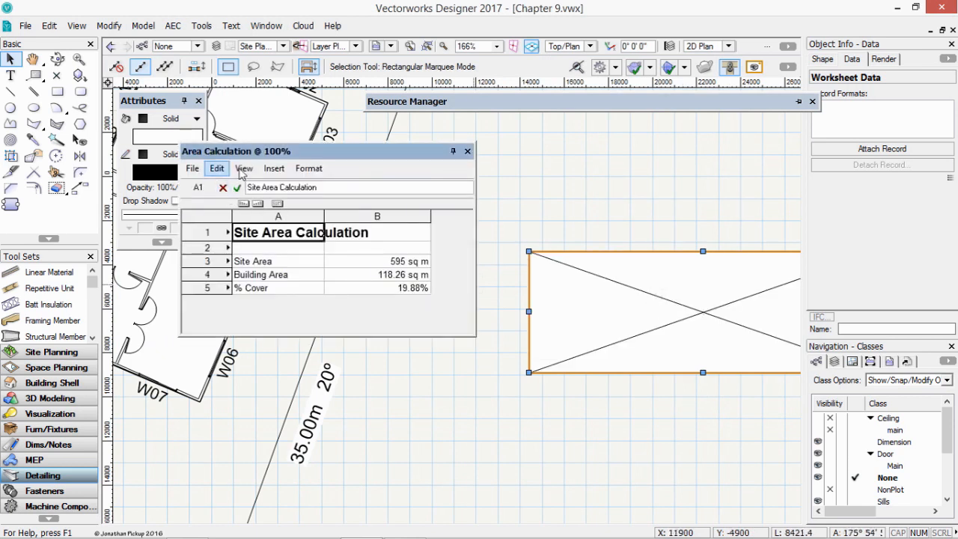
left_click(192, 169)
left_click(204, 203)
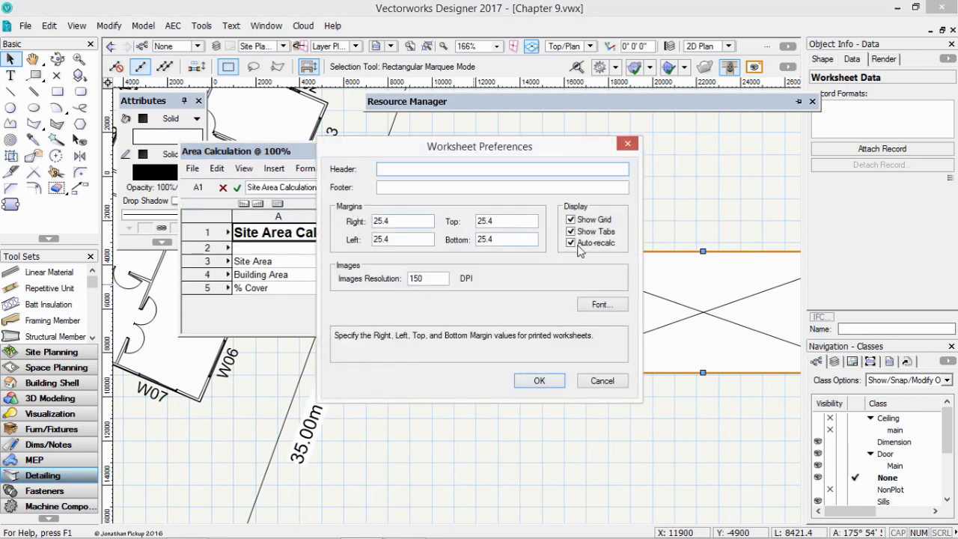
left_click(539, 381)
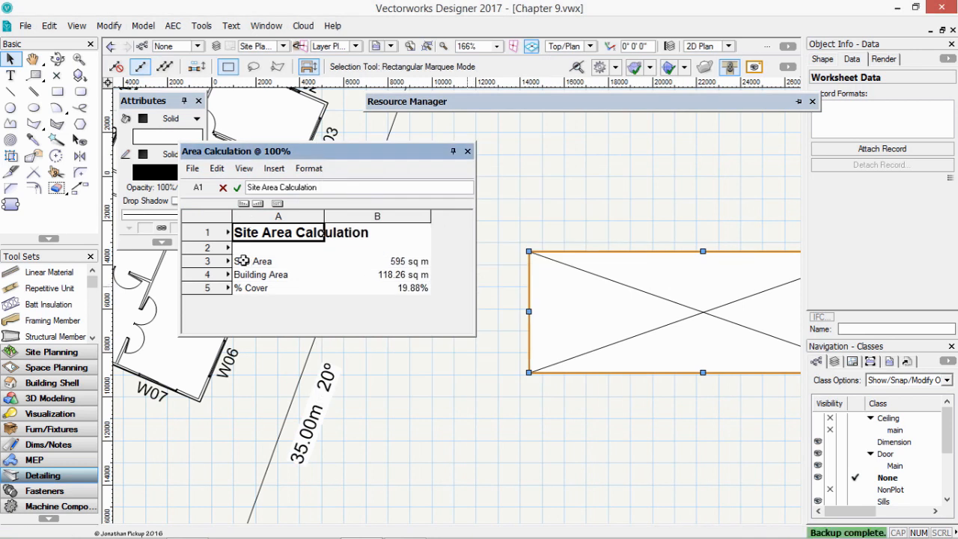
Apply outline and inside borders to cells A3 through B5 of the Area Calculation worksheet, and close the worksheet.
left_click_drag(242, 260, 391, 284)
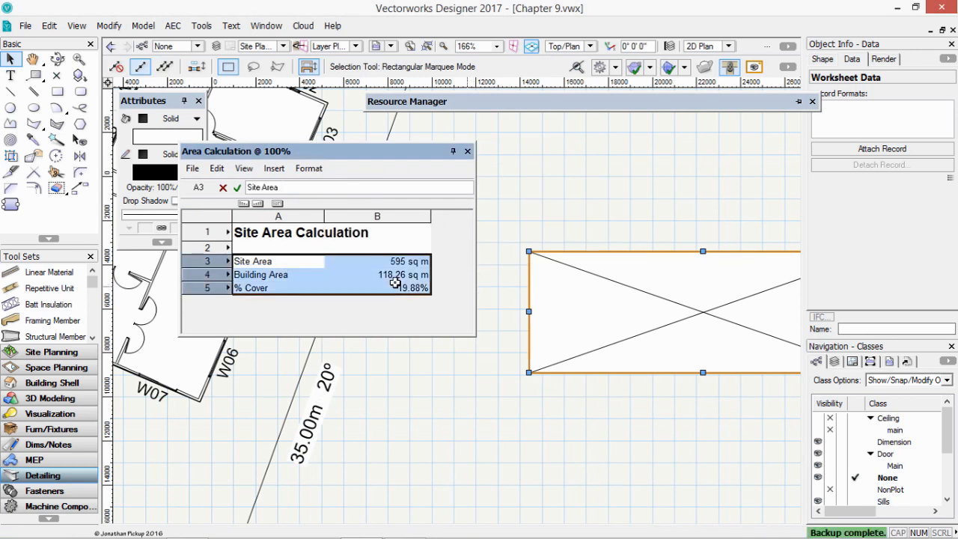
right_click(268, 261)
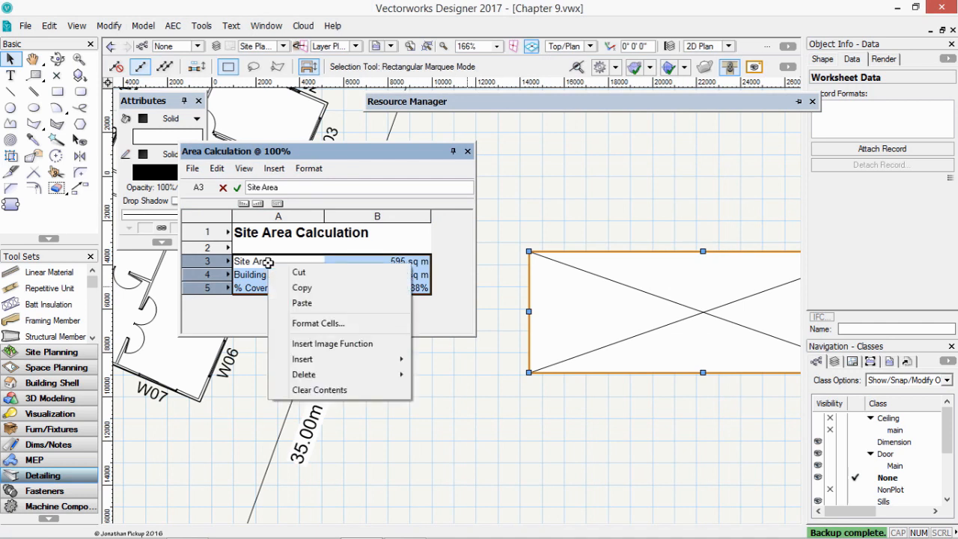
left_click(307, 322)
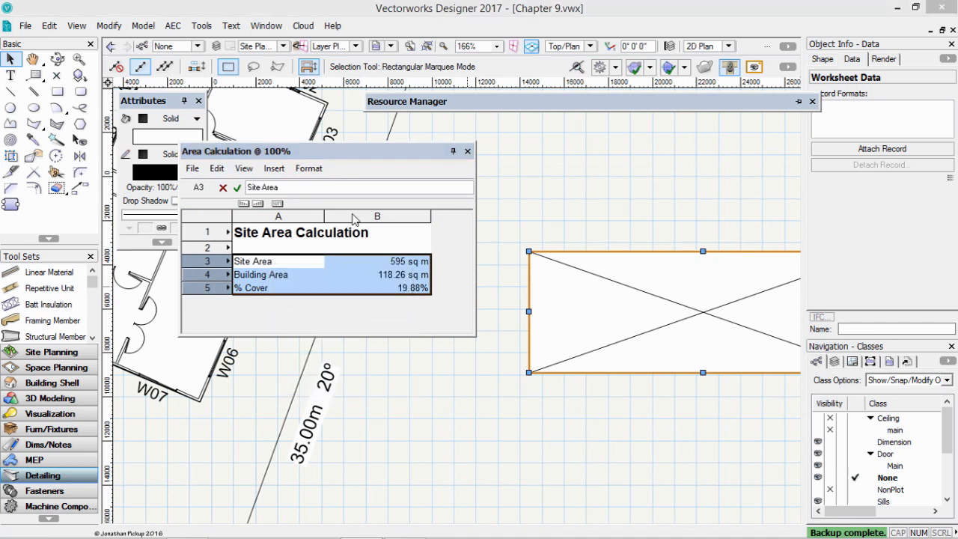
left_click(445, 141)
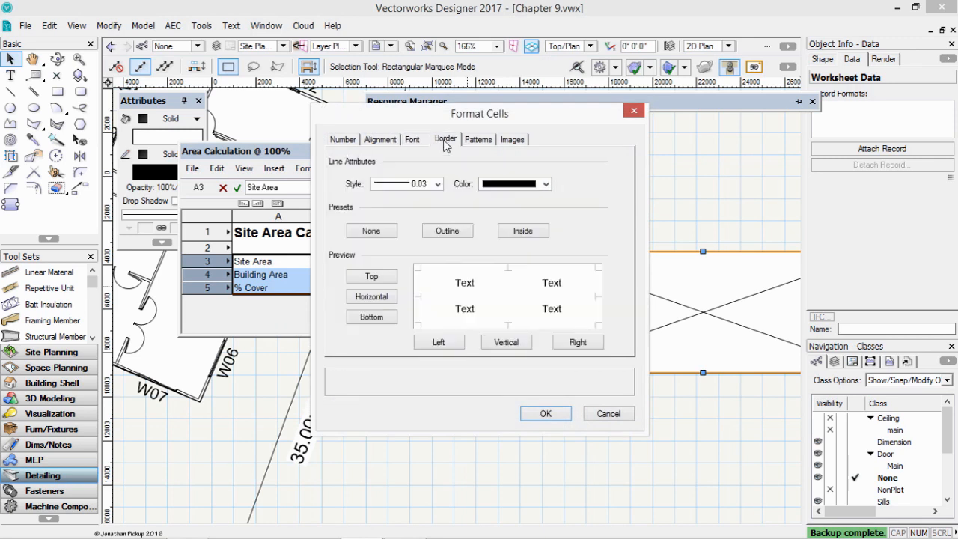
left_click(448, 232)
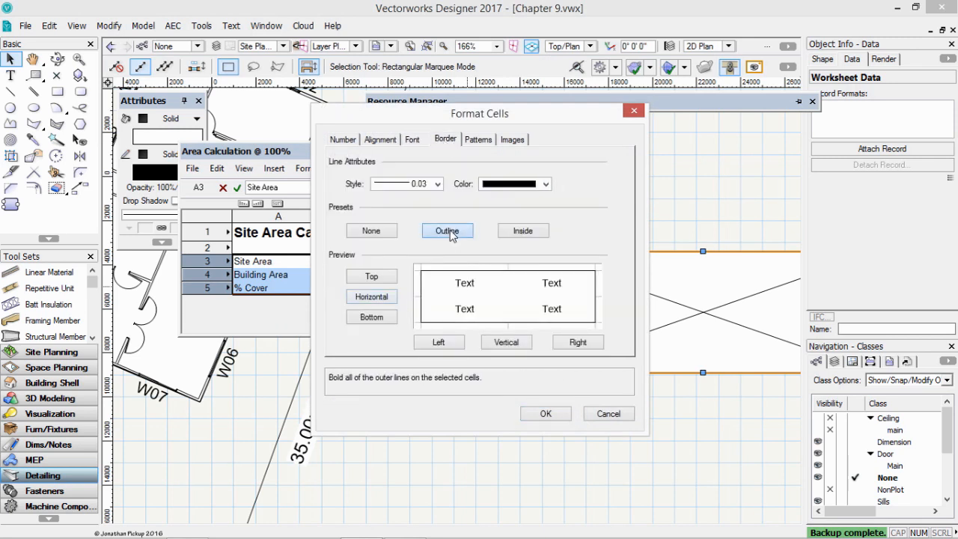
left_click(374, 315)
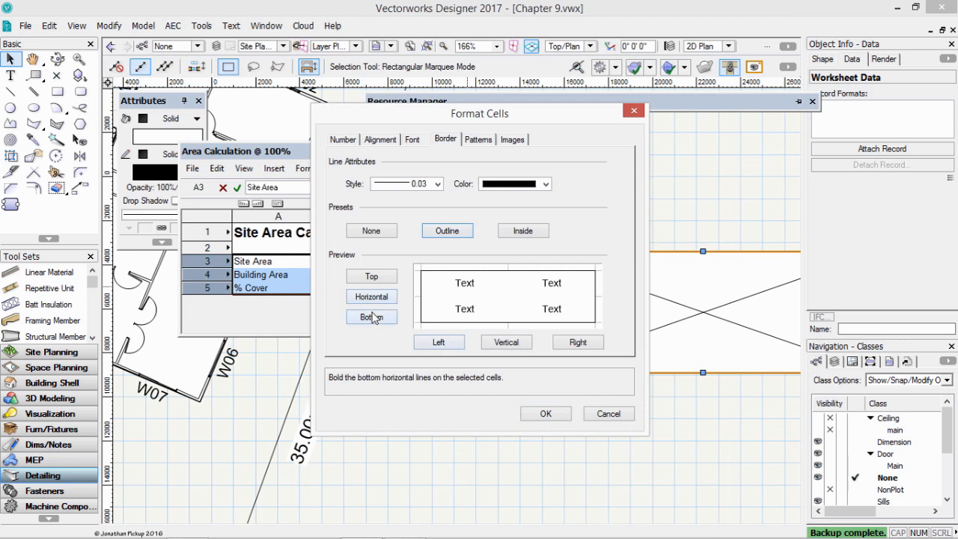
left_click(522, 232)
left_click(542, 414)
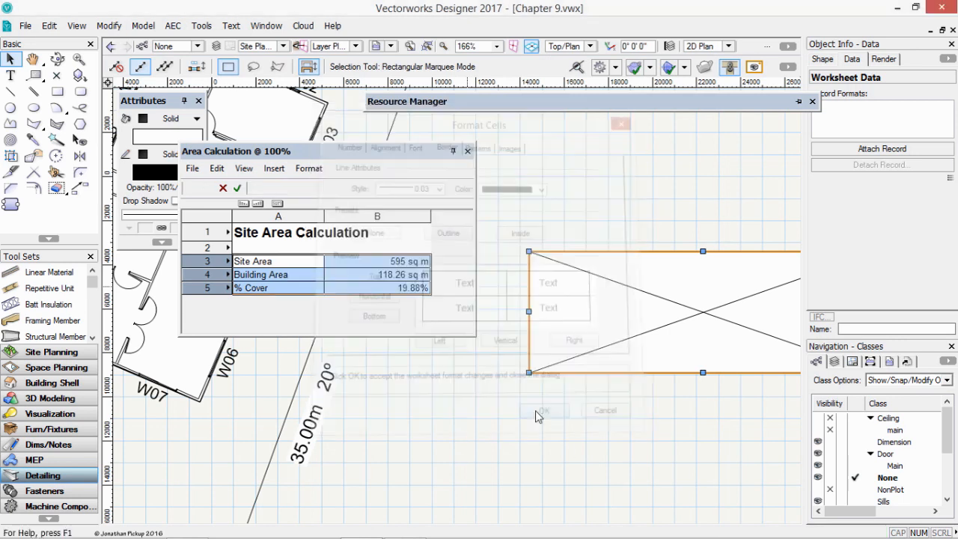
left_click(510, 416)
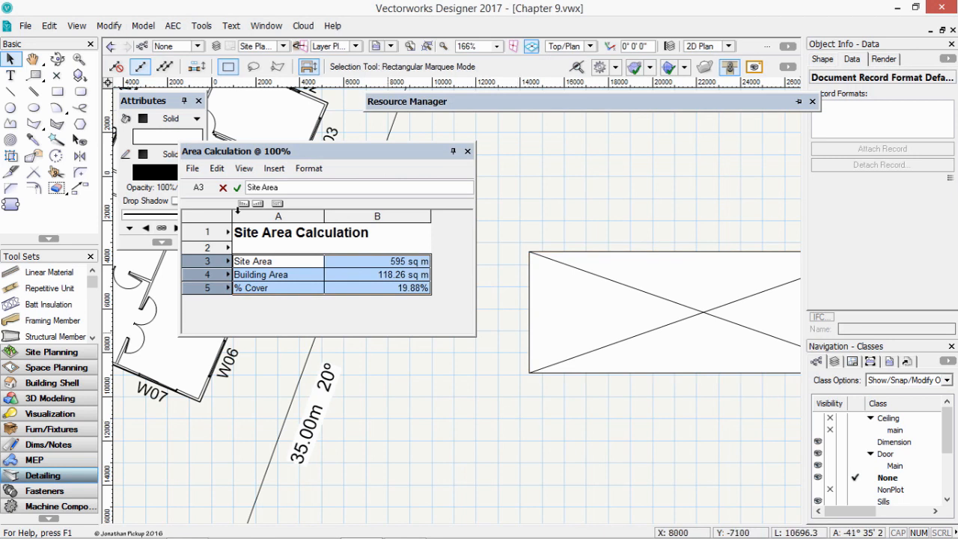
left_click(467, 152)
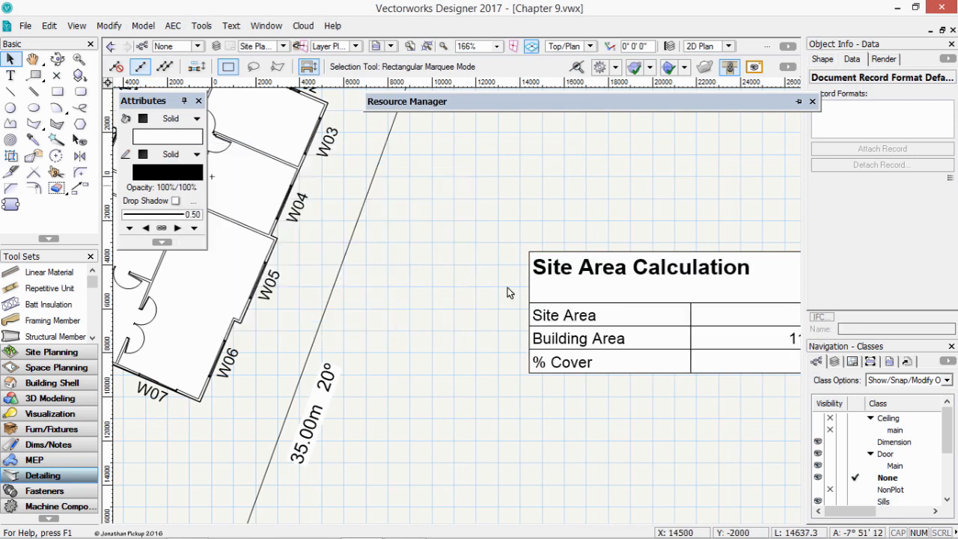
Reopen the placed Area Calculation worksheet and narrow columns A and B.
key("space")
mouse_move(565, 299)
left_mouse_down()
mouse_move(403, 250)
mouse_move(381, 258)
left_mouse_up()
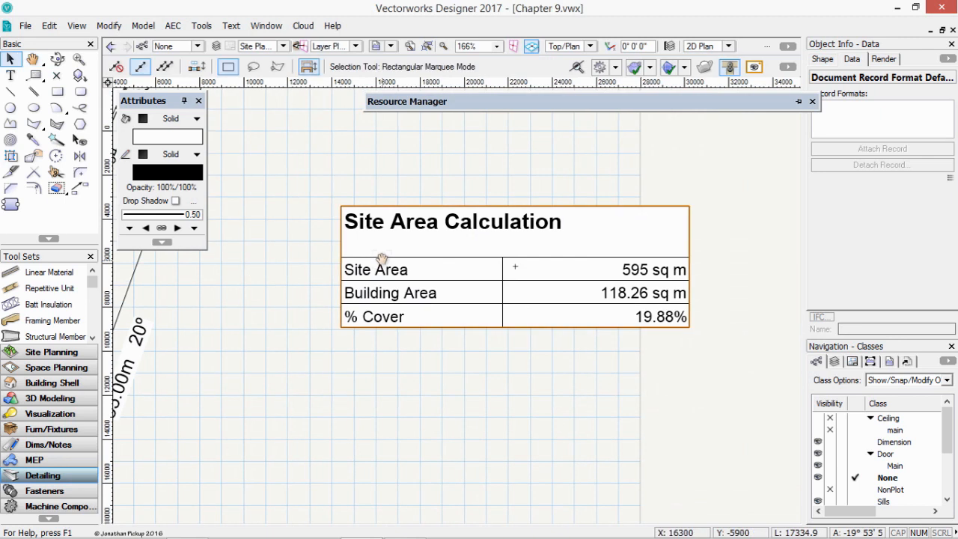
double_click(618, 252)
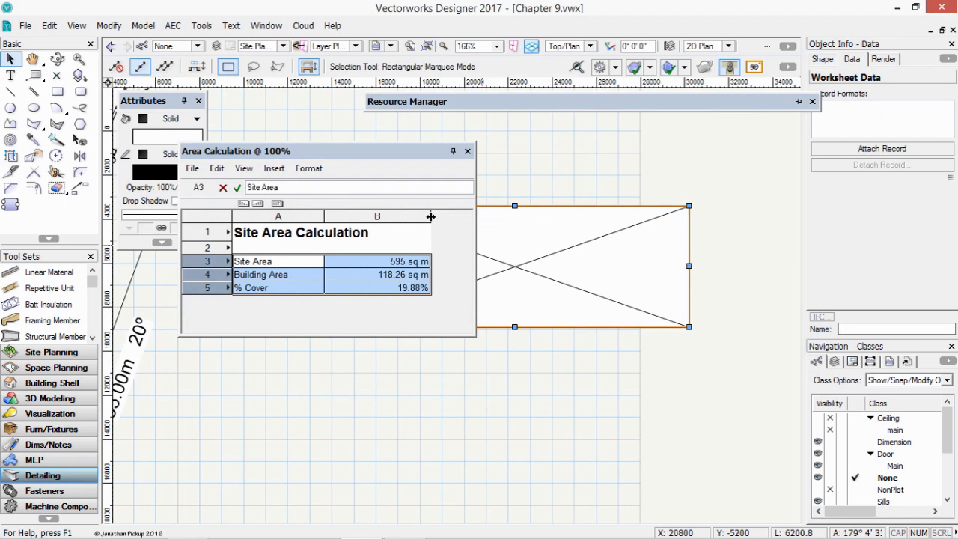
left_click_drag(430, 216, 389, 210)
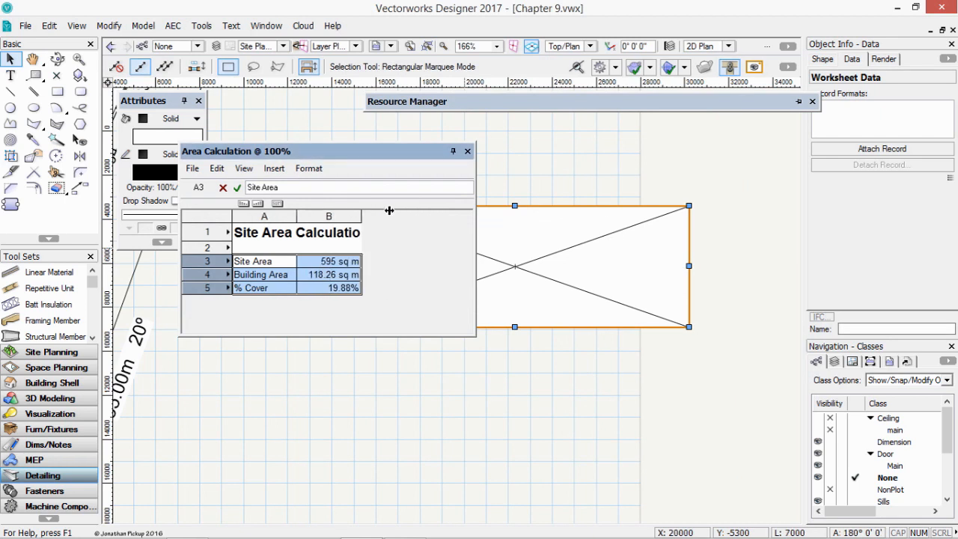